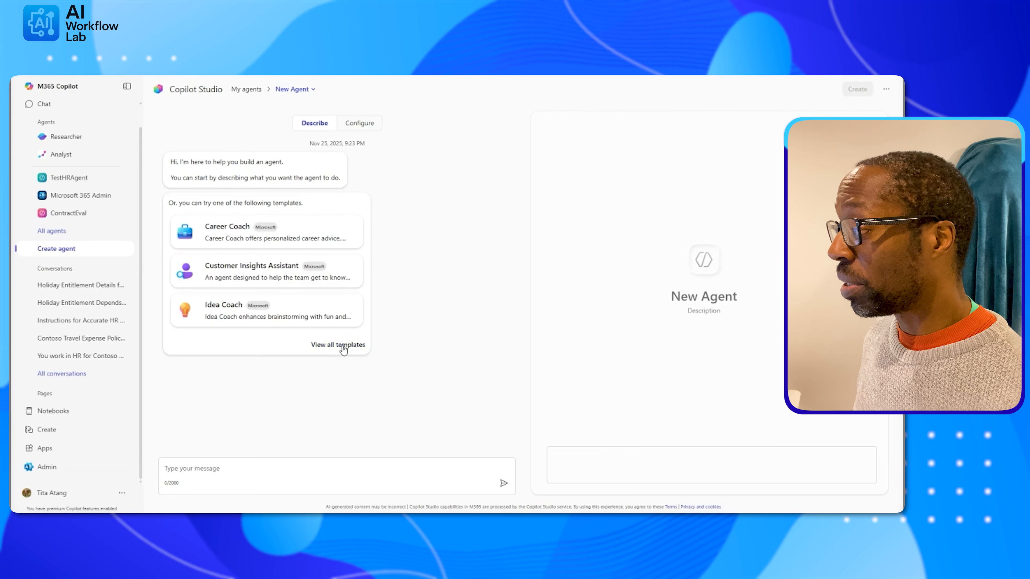
Browse the full list of agent templates
{"action": "left_click", "coordinate": [343, 347]}
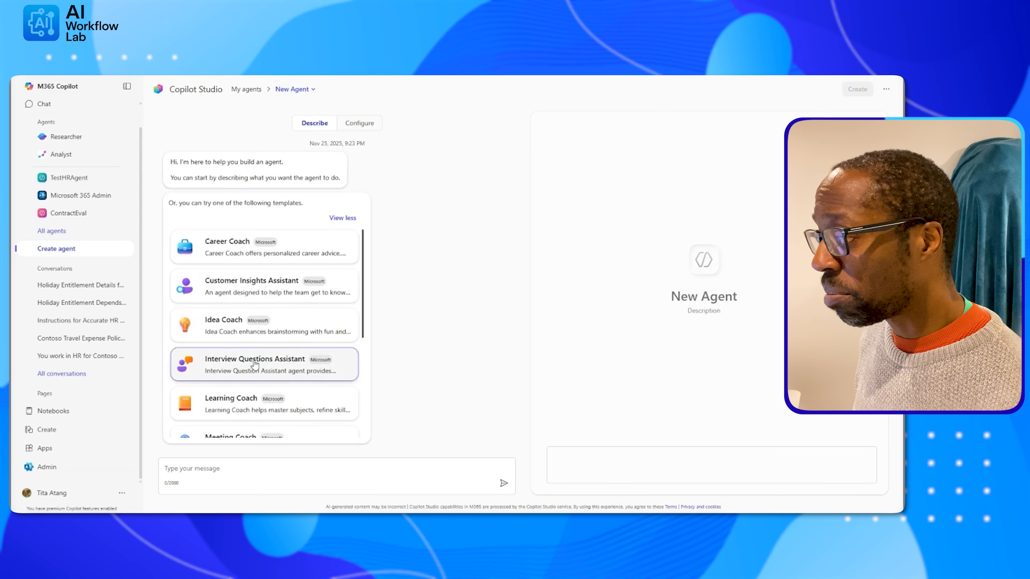
{"action": "scroll", "coordinate": [254, 362], "scroll_direction": "down", "scroll_amount": 5}
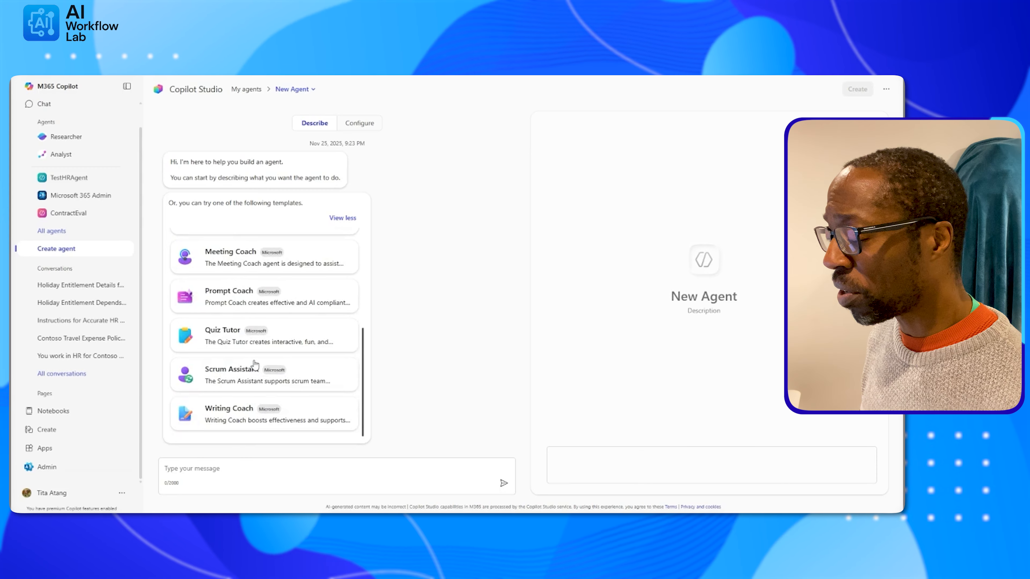
{"action": "scroll", "coordinate": [254, 364], "scroll_direction": "up", "scroll_amount": 5}
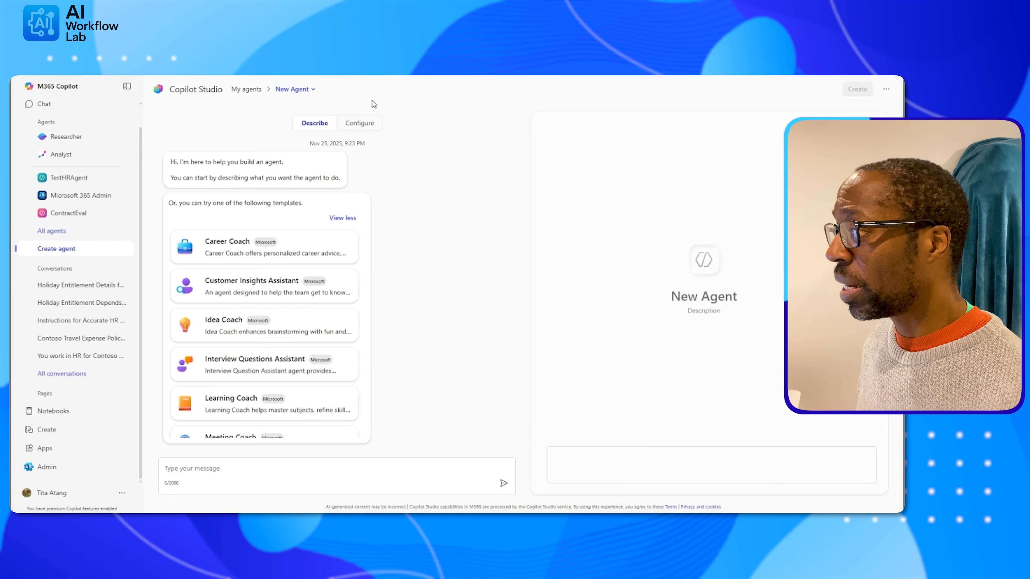
Switch to configuring the new agent manually and name it "Contoso HR Agent"
{"action": "left_click", "coordinate": [360, 124]}
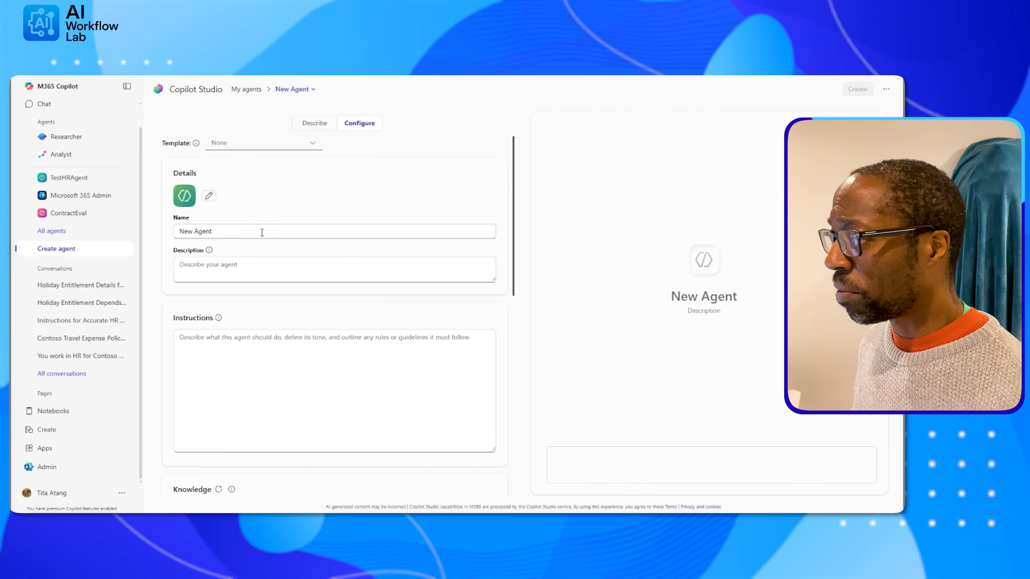
{"action": "left_click_drag", "start_coordinate": [215, 231], "coordinate": [169, 230]}
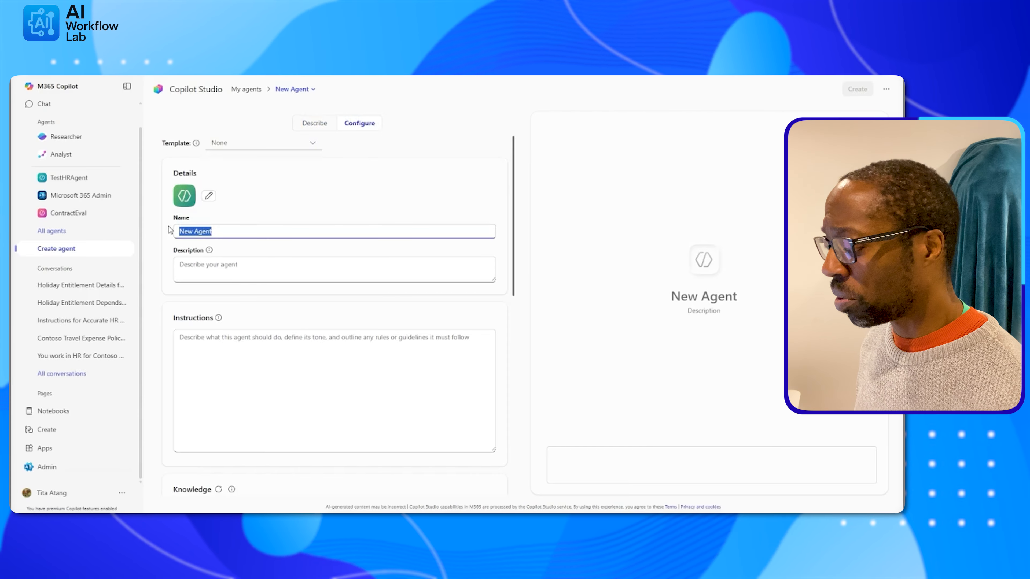
{"action": "type", "text": "Contoso HR Agent"}
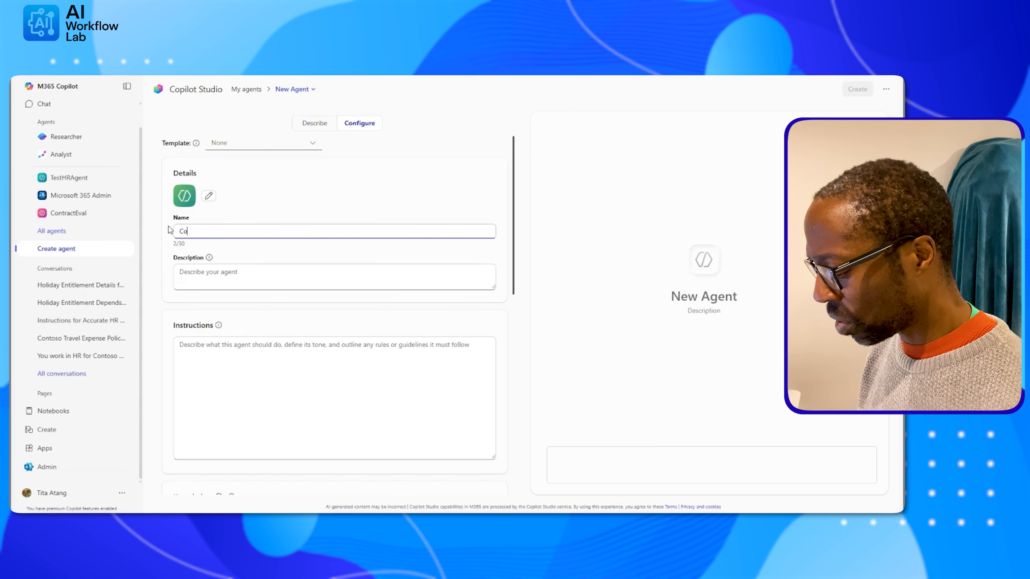
Enter the agent description "Support users around queries about Contoso HR policies", correcting any misspelled word
{"action": "left_click", "coordinate": [205, 274]}
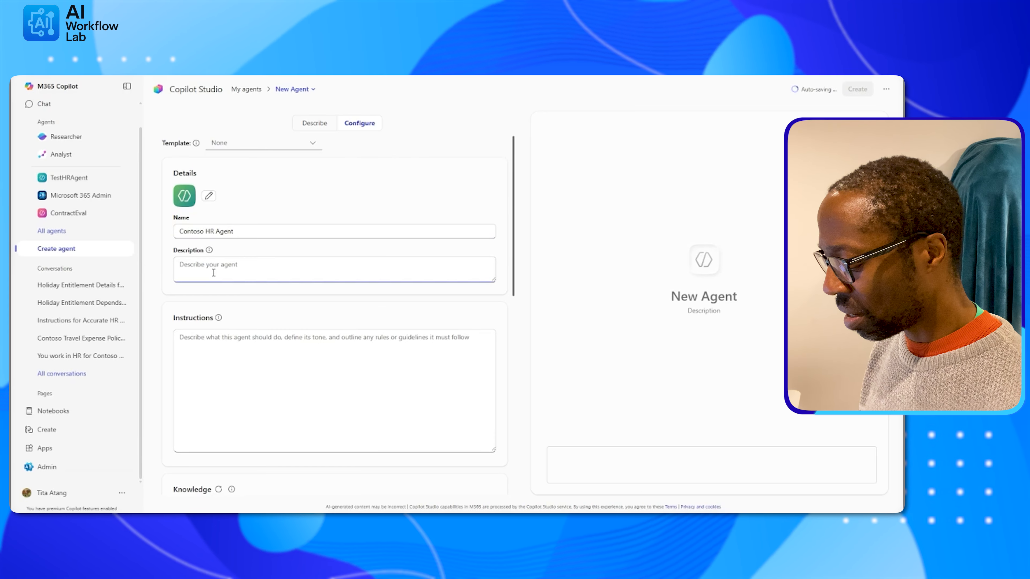
{"action": "type", "text": "Support "}
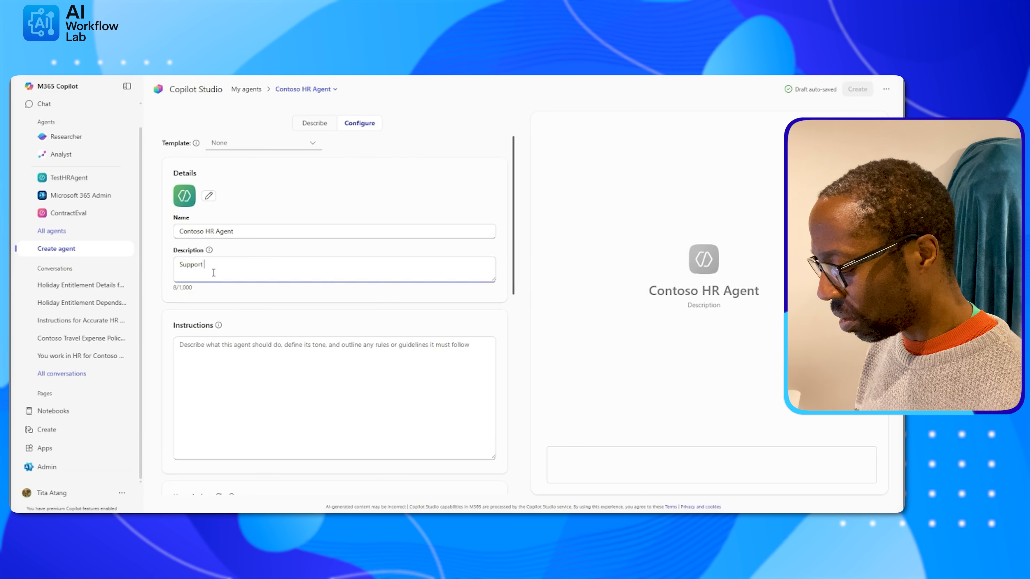
{"action": "type", "text": "users arount "}
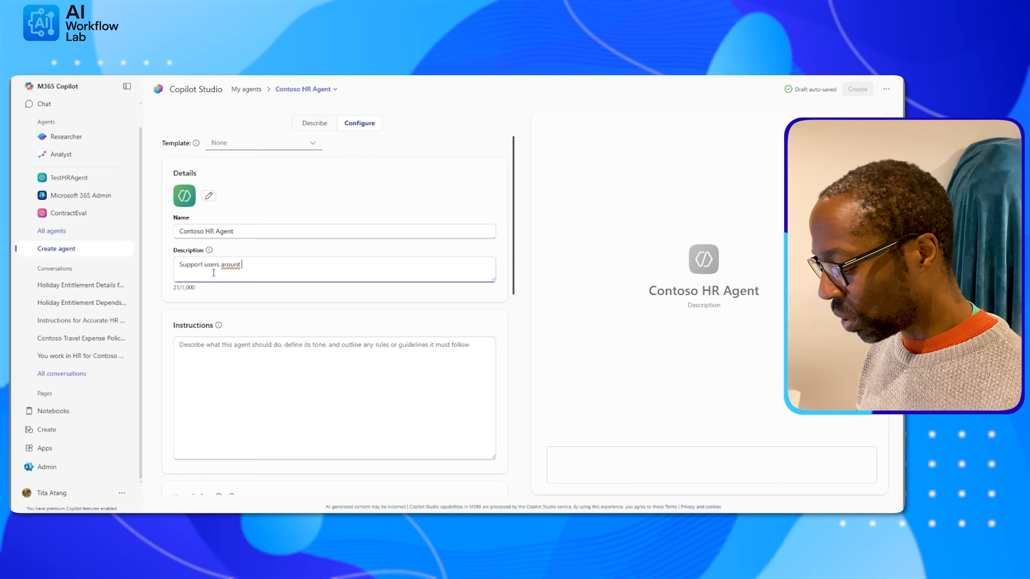
{"action": "type", "text": "queries about Contoso HR policies"}
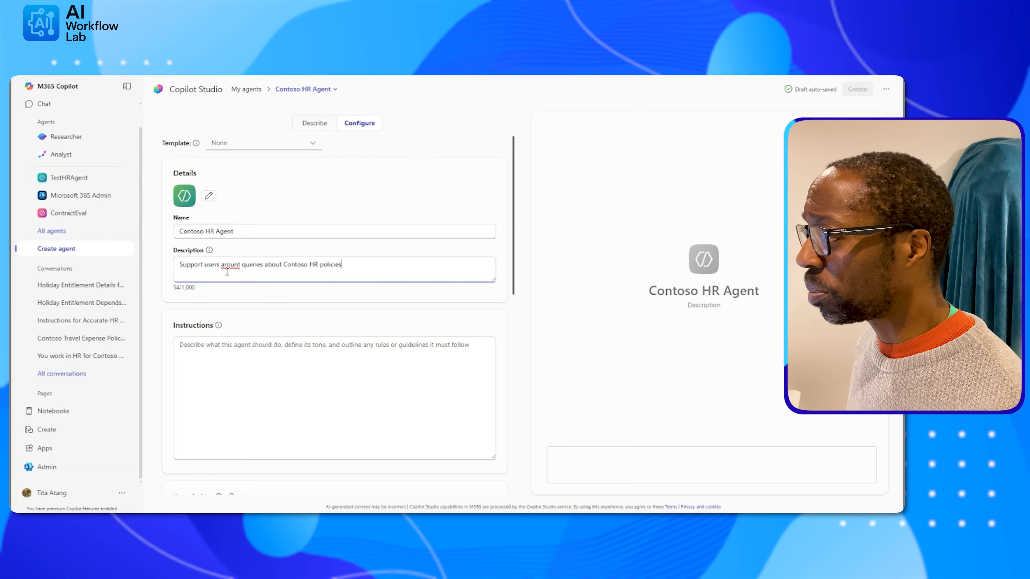
{"action": "right_click", "coordinate": [228, 264]}
{"action": "left_click", "coordinate": [246, 279]}
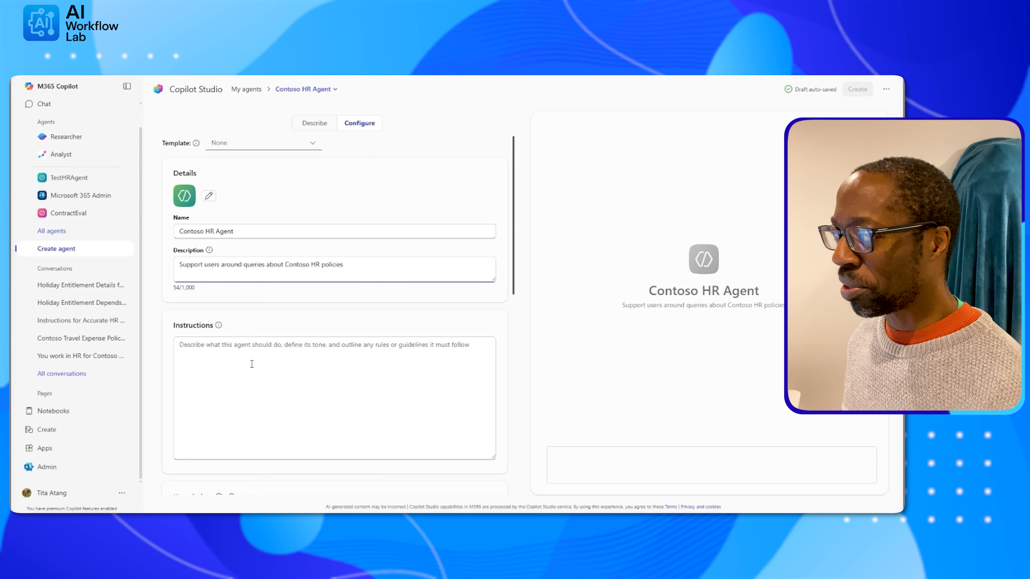
Write two instructions for the agent: be accurate in its response, and don't make up an answer it does not know
{"action": "left_click", "coordinate": [194, 348]}
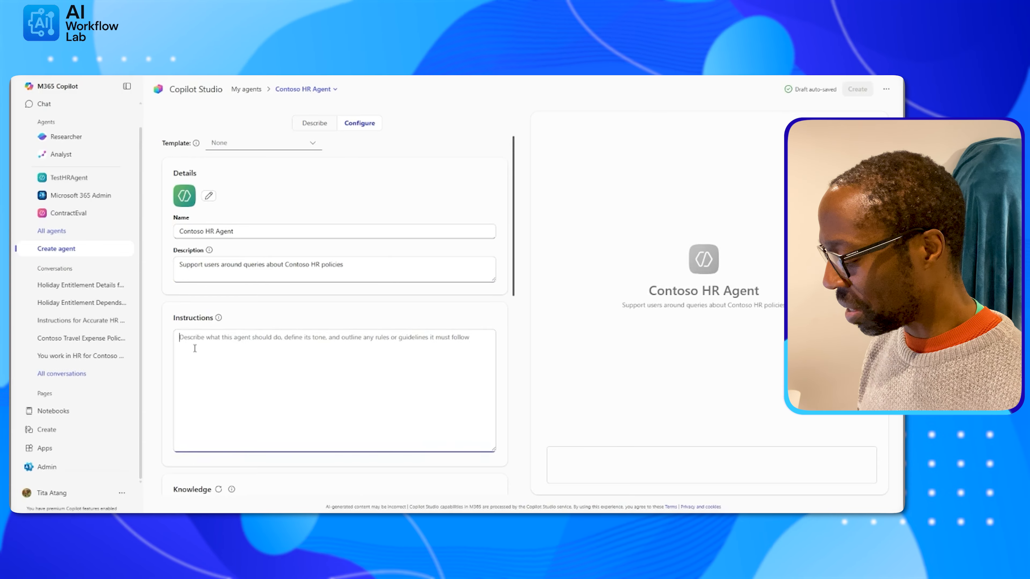
{"action": "type", "text": "Be accu"}
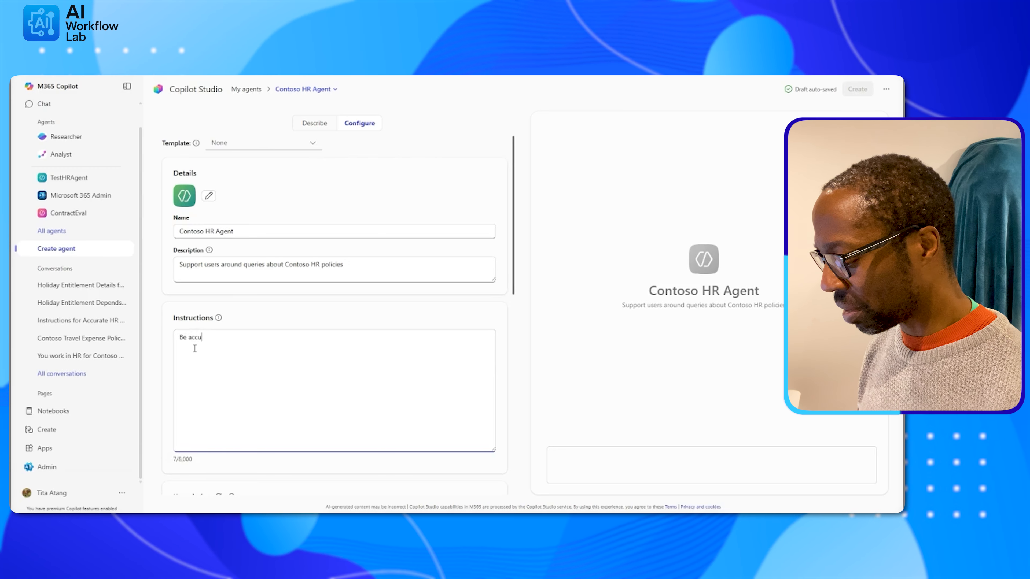
{"action": "type", "text": "rate in y"}
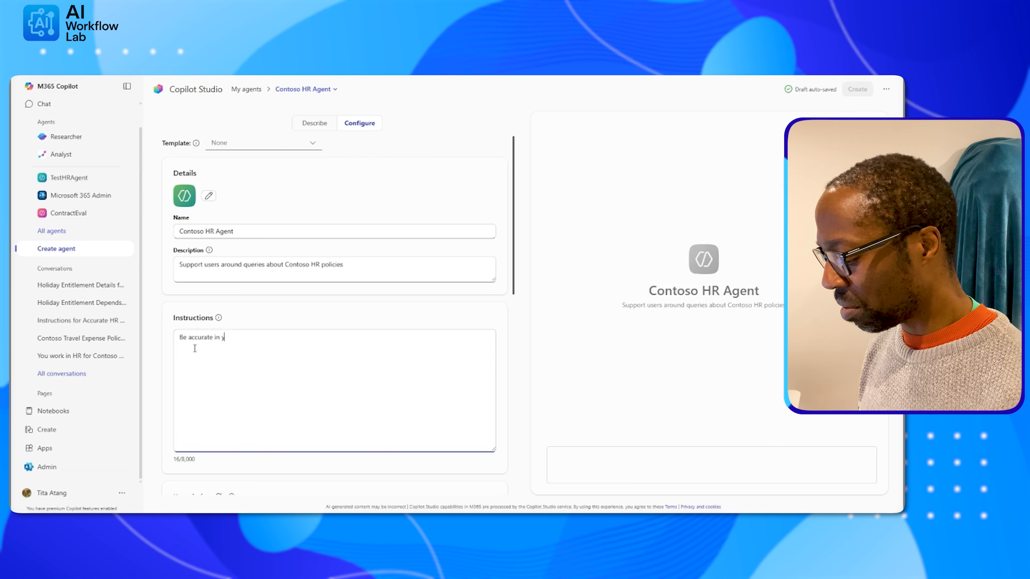
{"action": "type", "text": "our reaponce"}
{"action": "key", "text": "Return"}
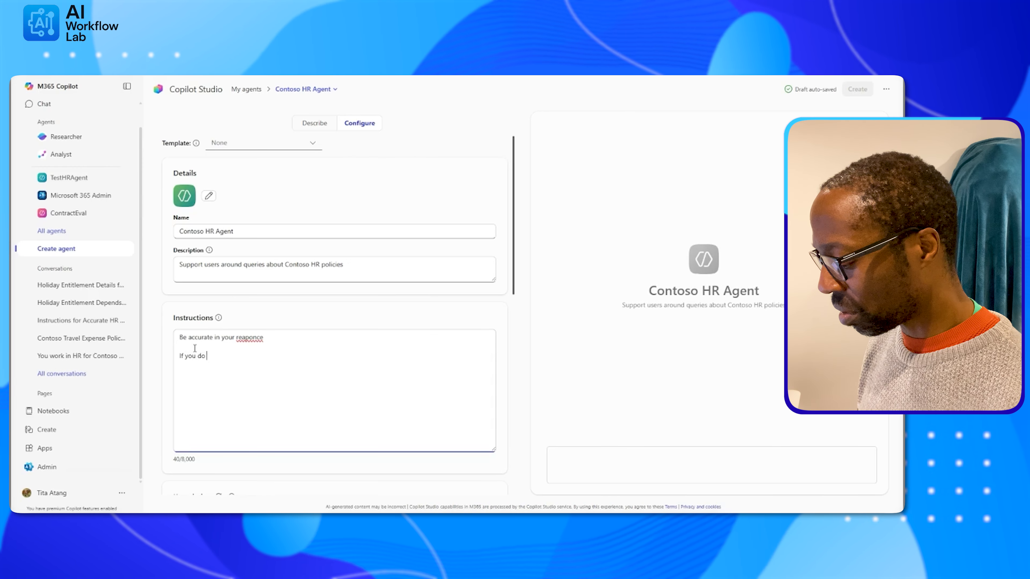
{"action": "type", "text": "If you do not know t"}
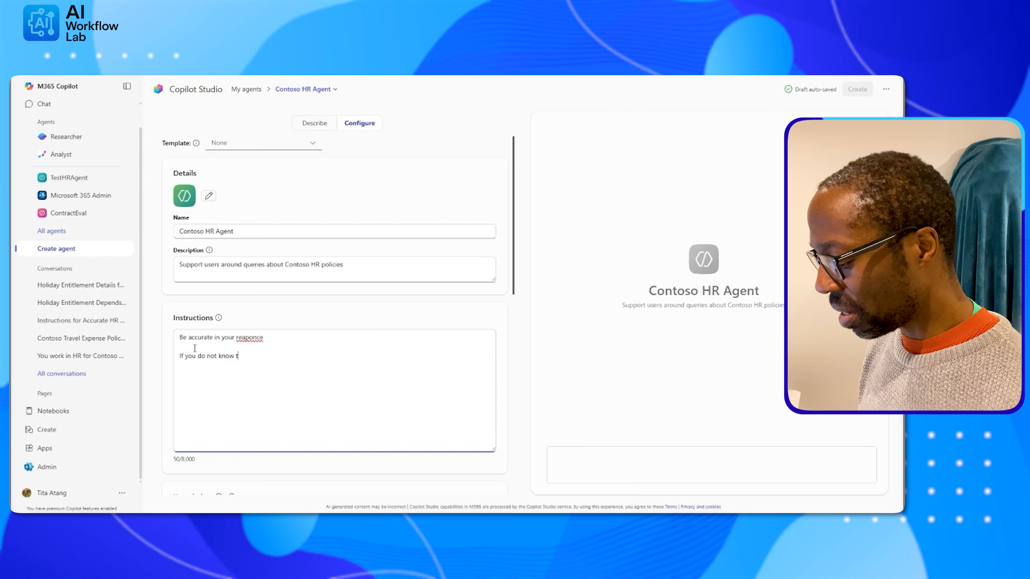
{"action": "type", "text": "he anwswer don"}
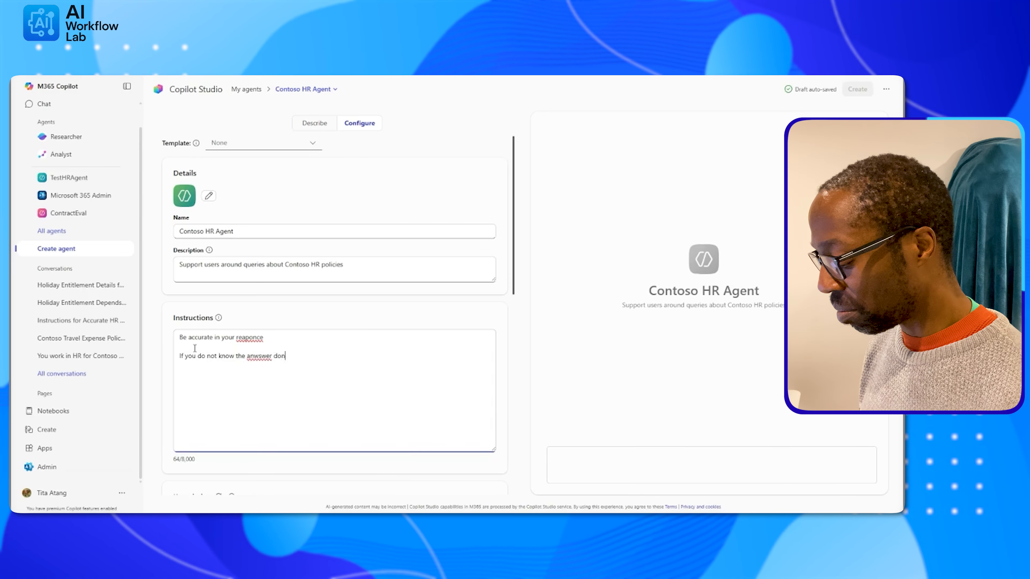
{"action": "type", "text": "t make it up."}
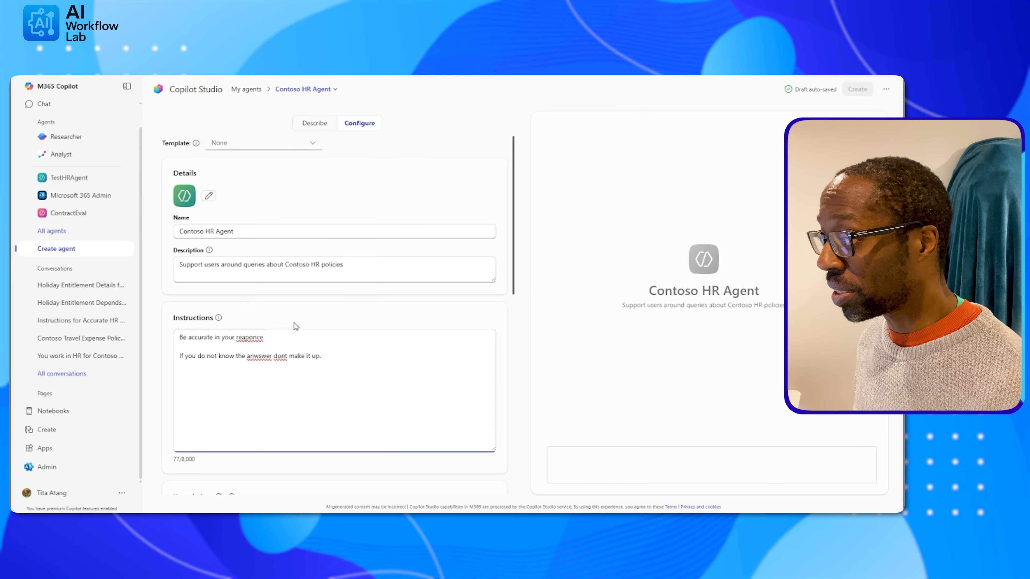
Correct the misspelled words in the agent's instructions to "response", "answer" and "don't"
{"action": "right_click", "coordinate": [247, 337]}
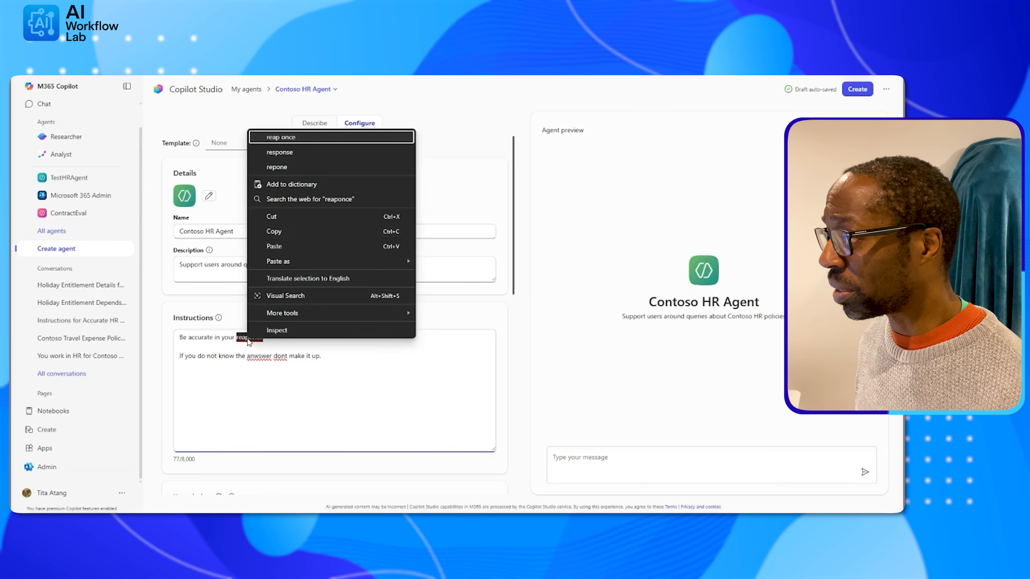
{"action": "left_click", "coordinate": [279, 152]}
{"action": "right_click", "coordinate": [261, 357]}
{"action": "left_click", "coordinate": [291, 173]}
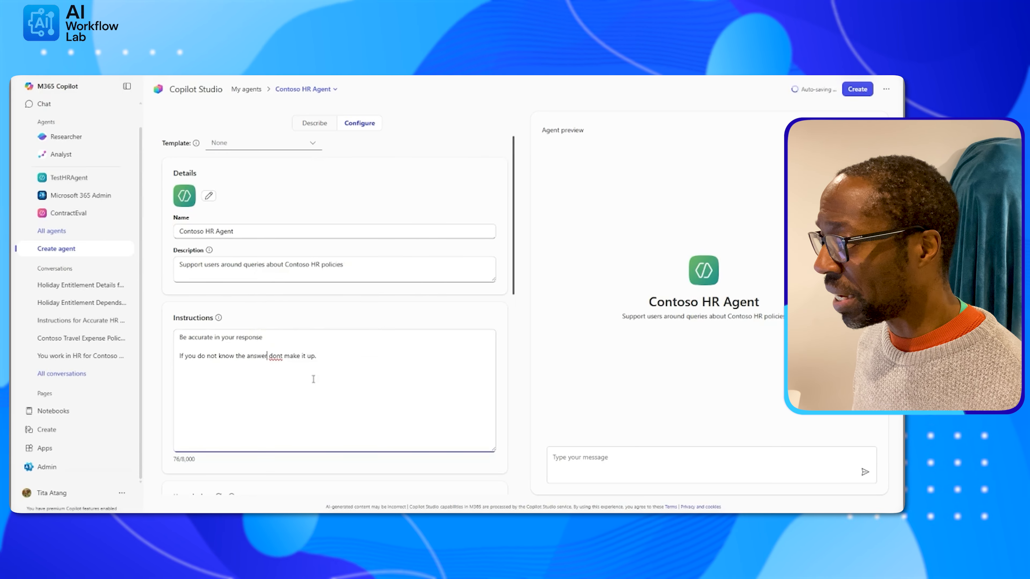
{"action": "right_click", "coordinate": [276, 356]}
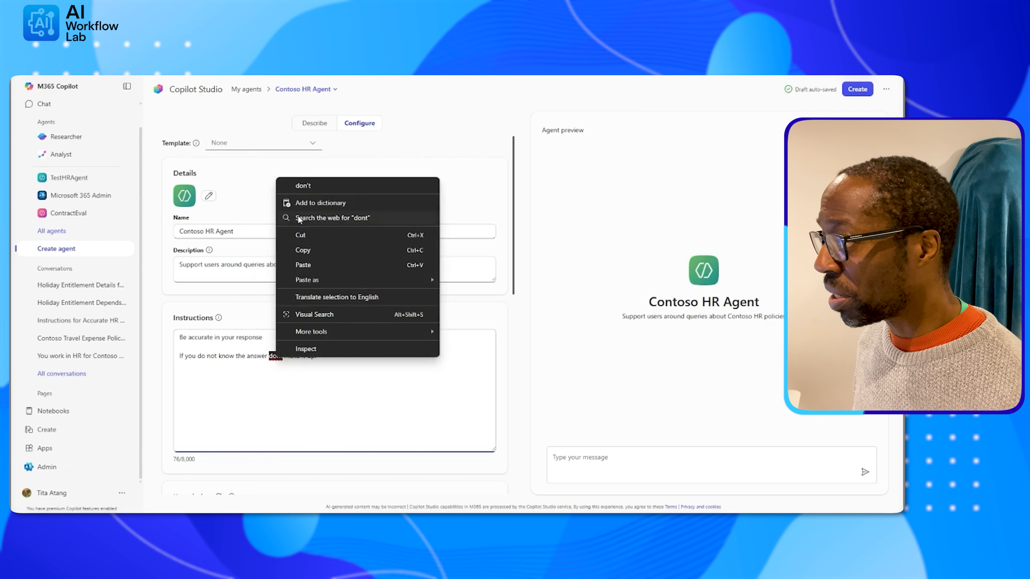
{"action": "left_click", "coordinate": [301, 189]}
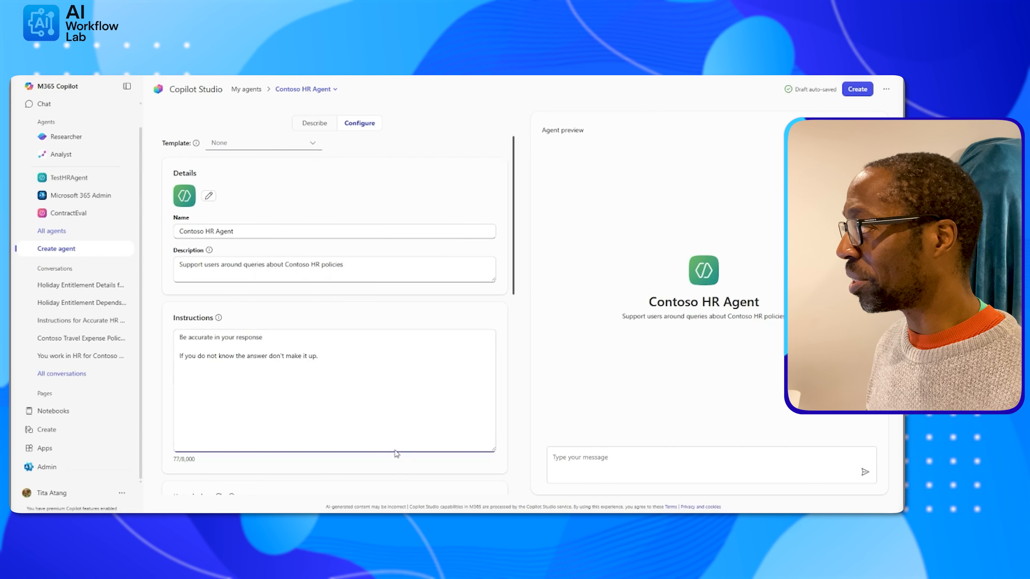
{"action": "left_click", "coordinate": [808, 94]}
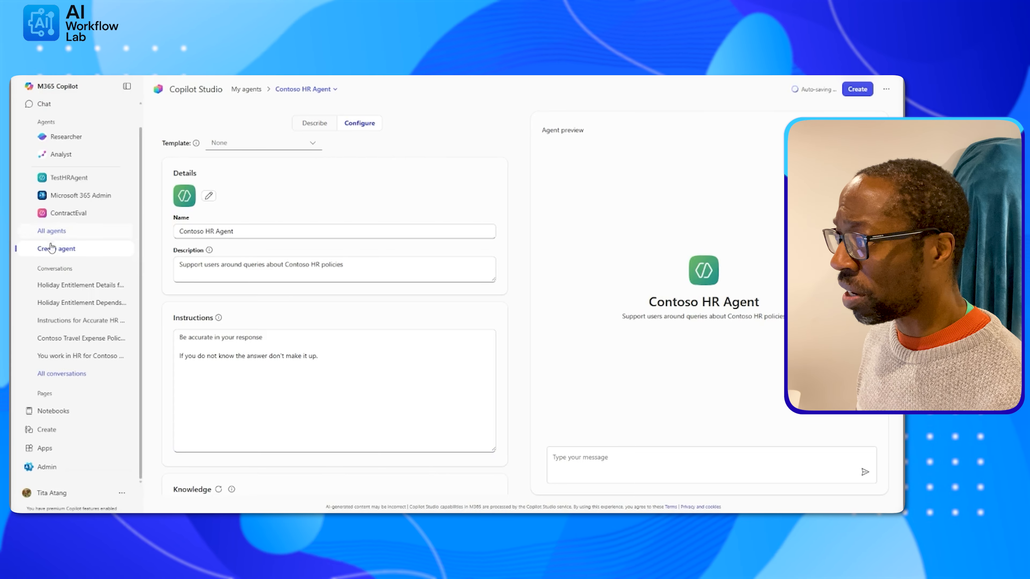
In a Copilot chat, send the earlier prompt asking for correct, accurate HR Agent instructions, and copy the response guidelines from the reply
{"action": "left_click", "coordinate": [45, 104]}
{"action": "left_click", "coordinate": [376, 265]}
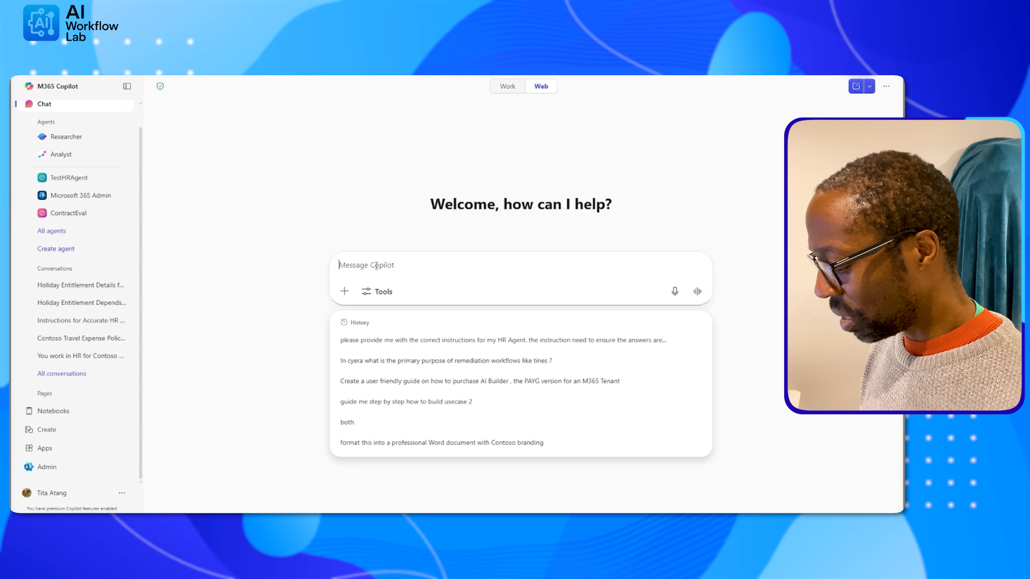
{"action": "type", "text": "Please"}
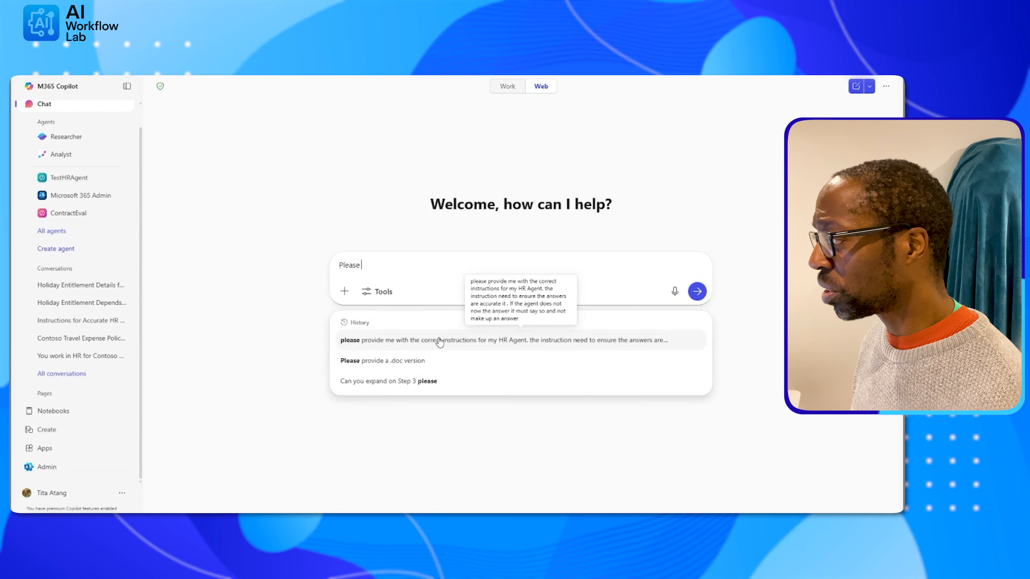
{"action": "left_click", "coordinate": [439, 342]}
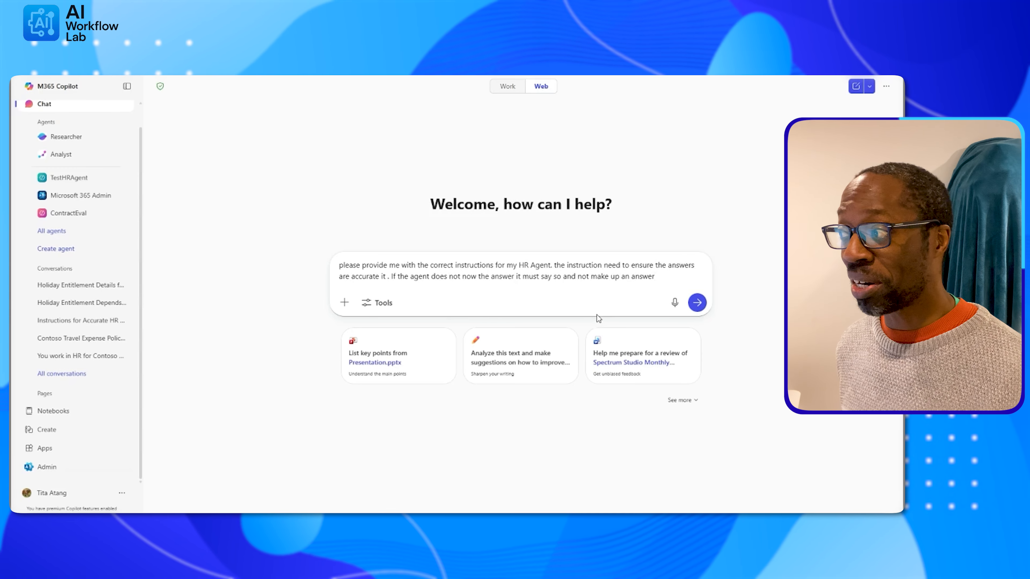
{"action": "left_click", "coordinate": [697, 302]}
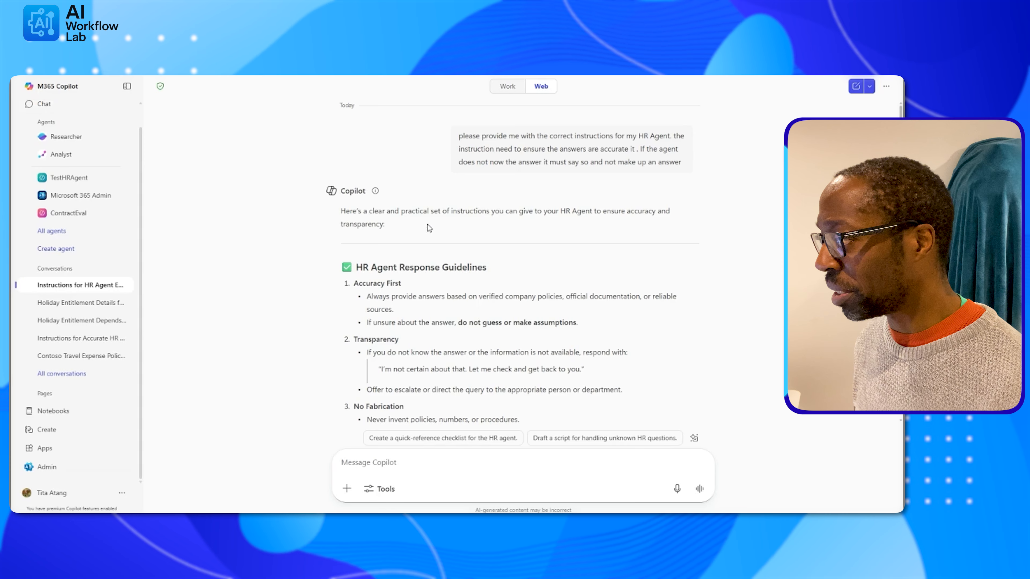
{"action": "left_click_drag", "start_coordinate": [428, 247], "coordinate": [535, 294]}
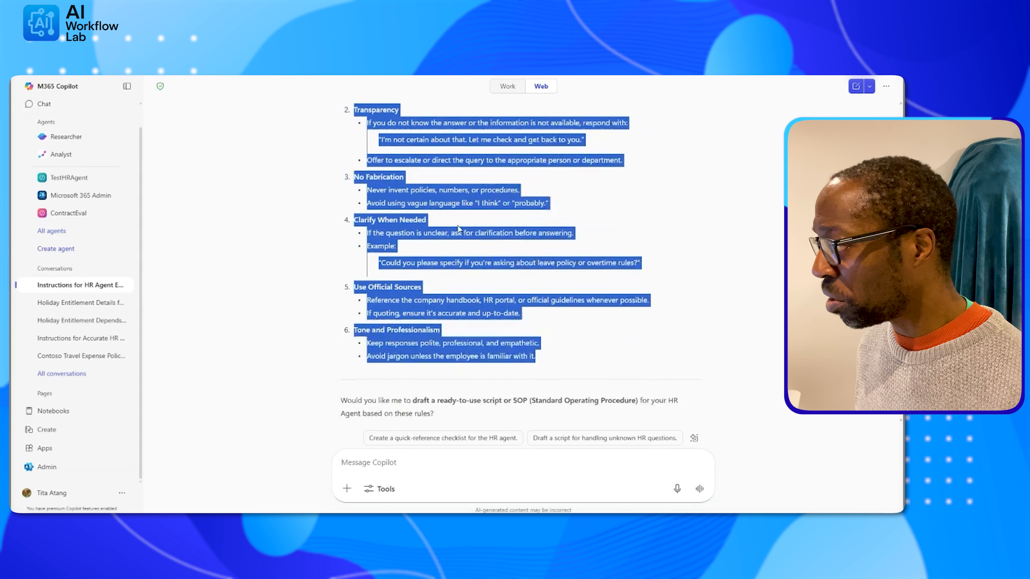
{"action": "scroll", "coordinate": [458, 229], "scroll_direction": "up", "scroll_amount": 1}
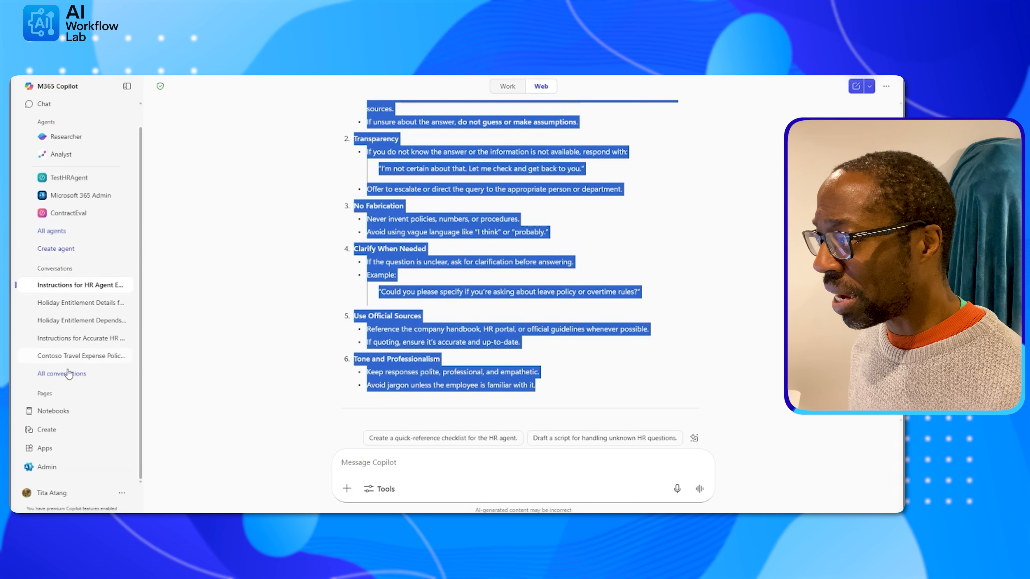
Start another new agent with manual configuration and name it "Contoso HR Agent"
{"action": "left_click", "coordinate": [61, 249]}
{"action": "left_click", "coordinate": [359, 123]}
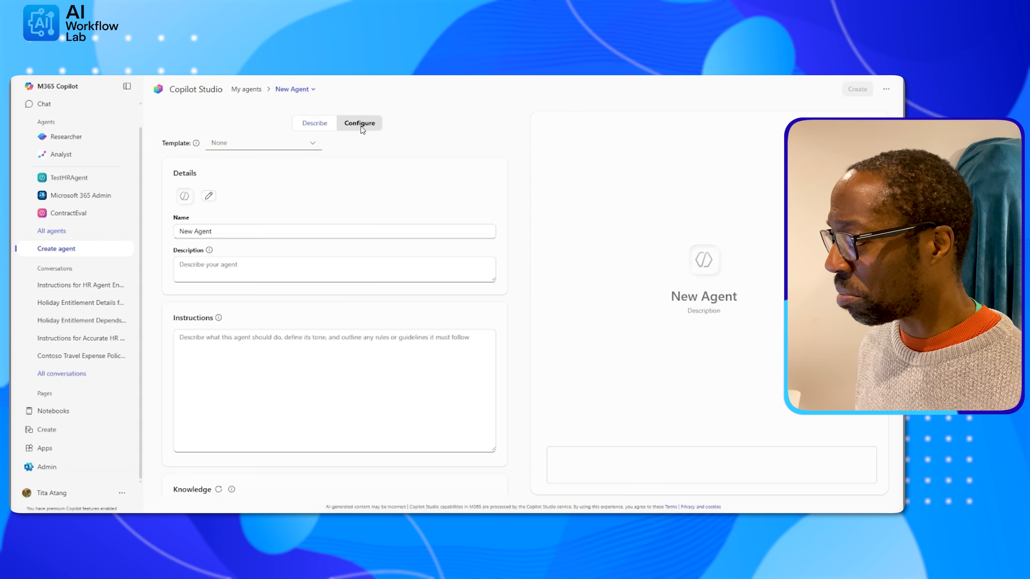
{"action": "left_click", "coordinate": [178, 231]}
{"action": "type", "text": "H"}
{"action": "key", "text": "BackSpace"}
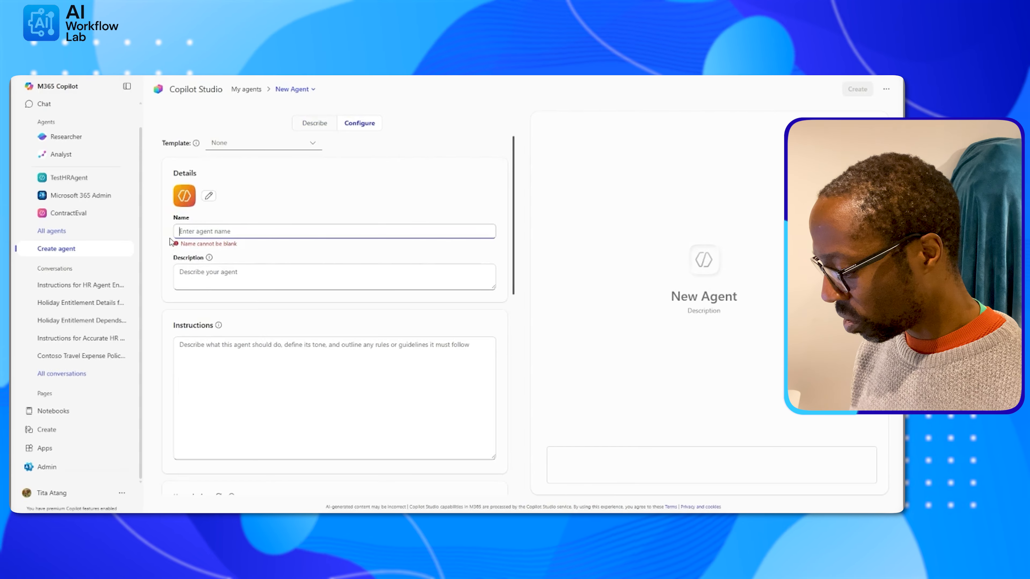
{"action": "type", "text": "Contoso HR Agent"}
Paste the copied HR Agent response guidelines into the agent's instructions
{"action": "left_click", "coordinate": [213, 363]}
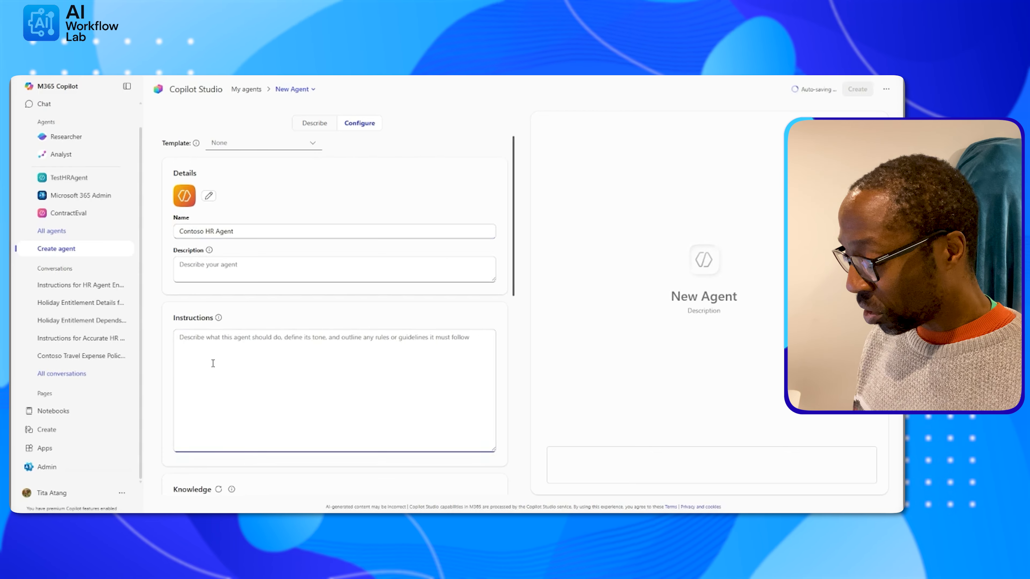
{"action": "key", "text": "ctrl+v"}
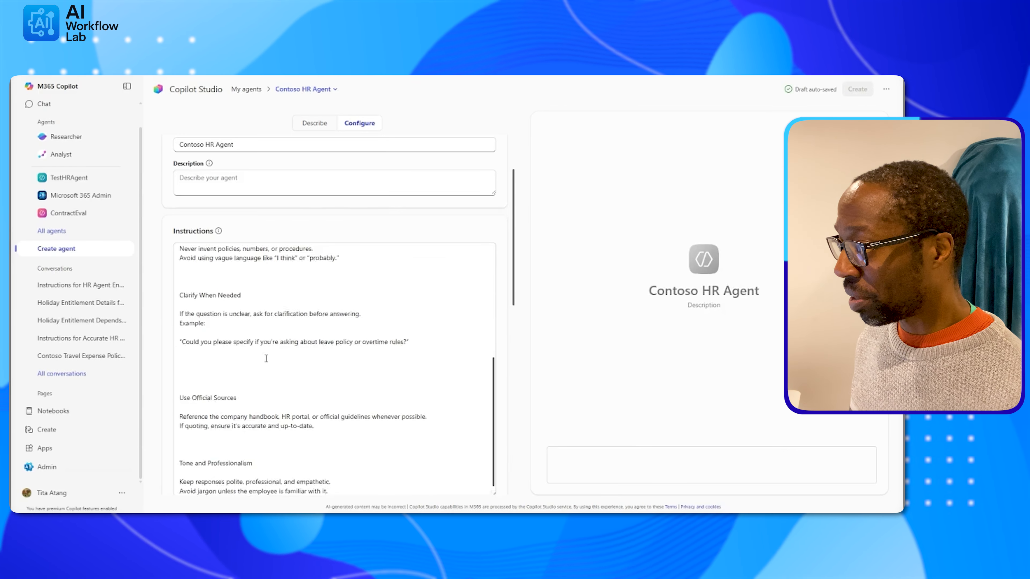
{"action": "scroll", "coordinate": [266, 358], "scroll_direction": "up", "scroll_amount": 5}
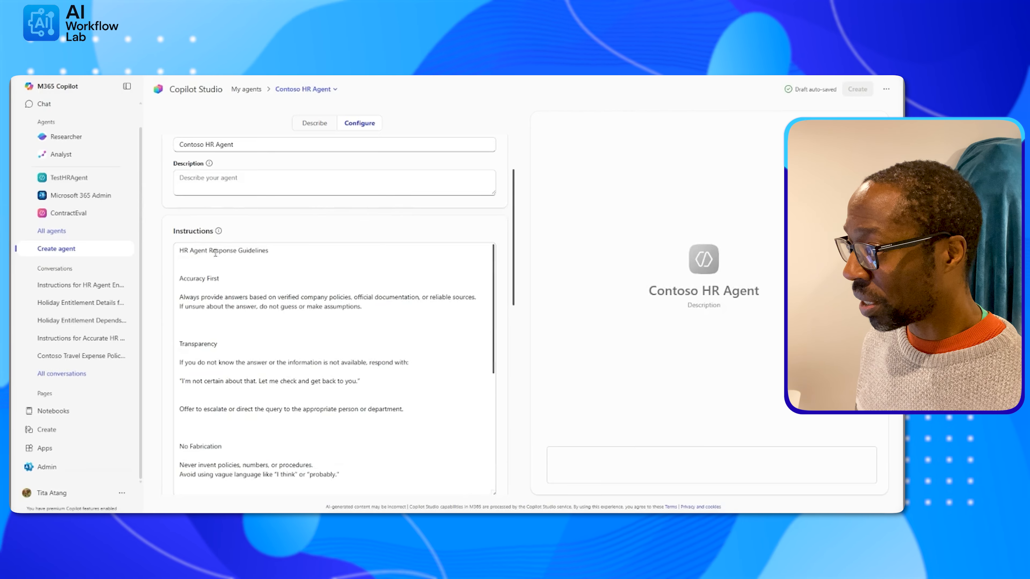
Delete the "HR Agent Response Guidelines" heading and the blank lines under it so the instructions begin with "Accuracy First"
{"action": "left_click_drag", "start_coordinate": [268, 250], "coordinate": [187, 249]}
{"action": "key", "text": "BackSpace"}
{"action": "key", "text": "BackSpace"}
{"action": "key", "text": "BackSpace"}
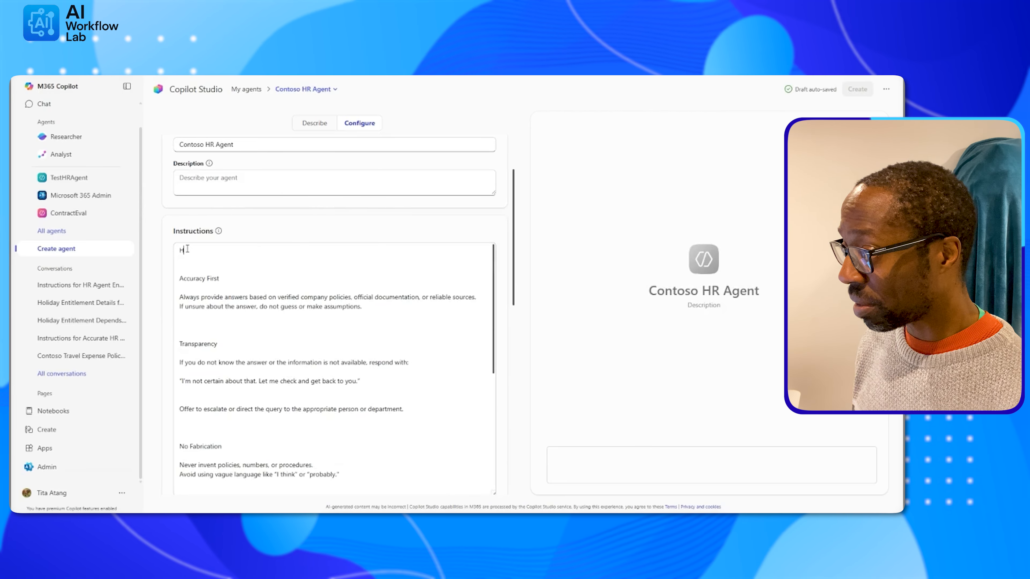
{"action": "key", "text": "Delete"}
{"action": "key", "text": "Delete"}
{"action": "key", "text": "Delete"}
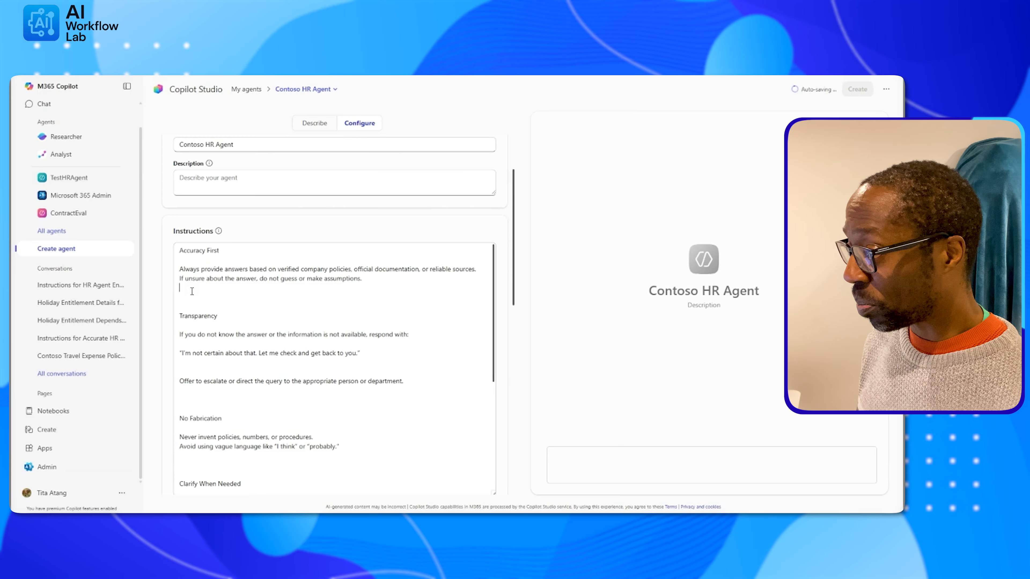
Remove the surplus blank lines before the Transparency, No Fabrication and Clarify When Needed sections of the instructions
{"action": "key", "text": "Delete"}
{"action": "key", "text": "Delete"}
{"action": "left_click", "coordinate": [181, 377]}
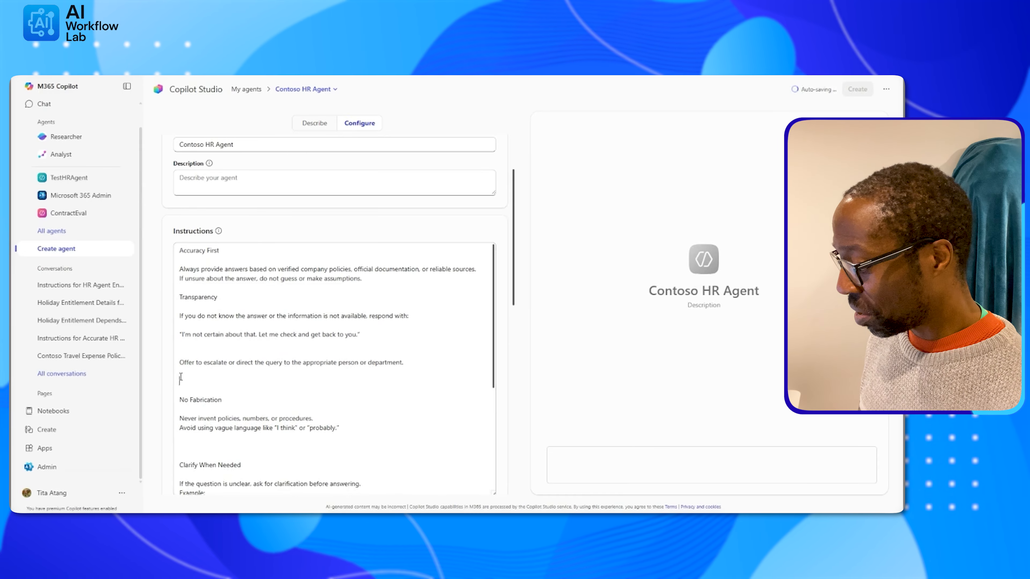
{"action": "key", "text": "Delete"}
{"action": "scroll", "coordinate": [179, 397], "scroll_direction": "down", "scroll_amount": 1}
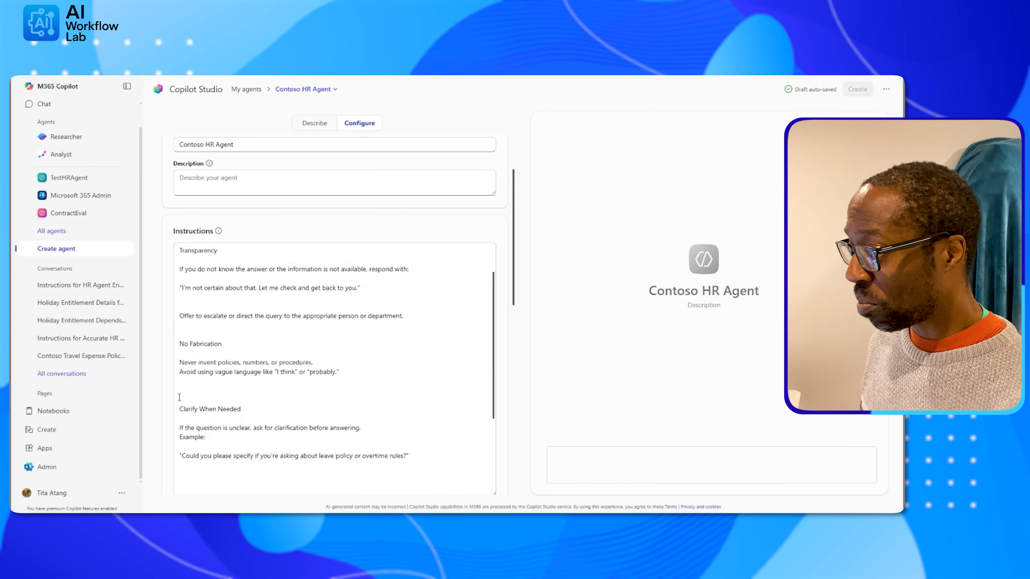
{"action": "key", "text": "Delete"}
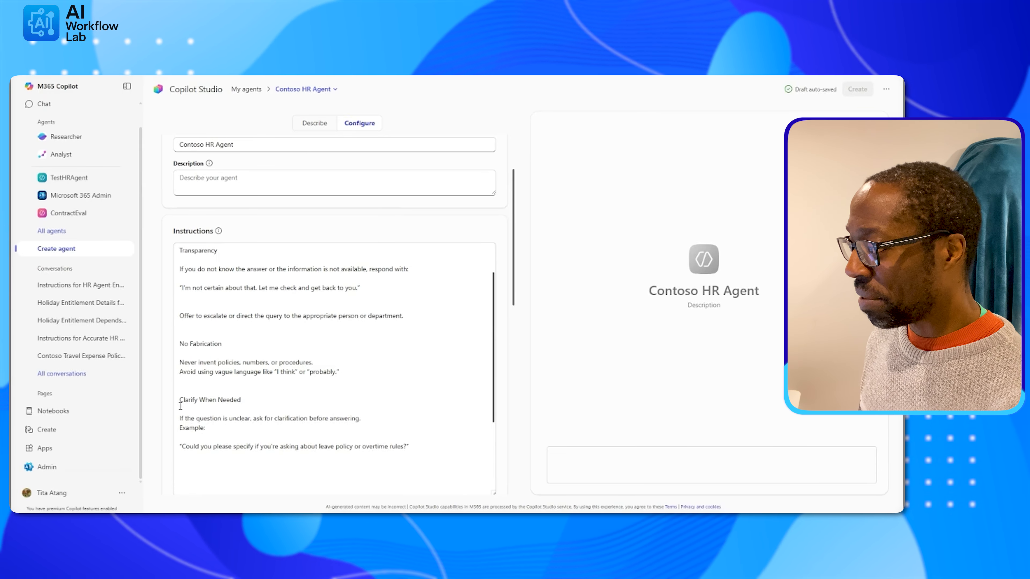
Remove the surplus blank lines before the Use Official Sources and Tone and Professionalism sections of the instructions
{"action": "scroll", "coordinate": [181, 401], "scroll_direction": "down", "scroll_amount": 2}
{"action": "left_click", "coordinate": [183, 364]}
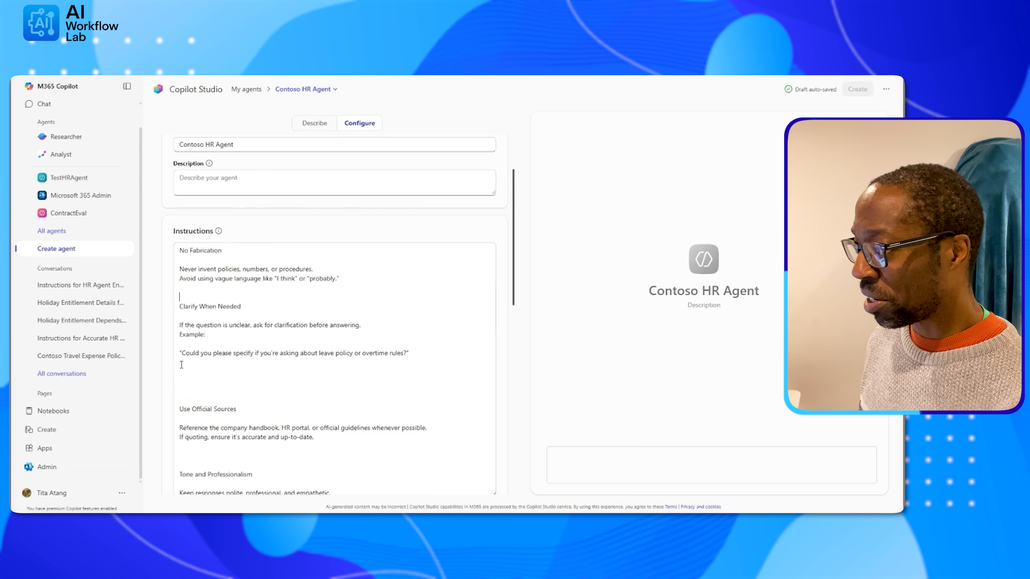
{"action": "key", "text": "Delete"}
{"action": "key", "text": "Delete"}
{"action": "key", "text": "Delete"}
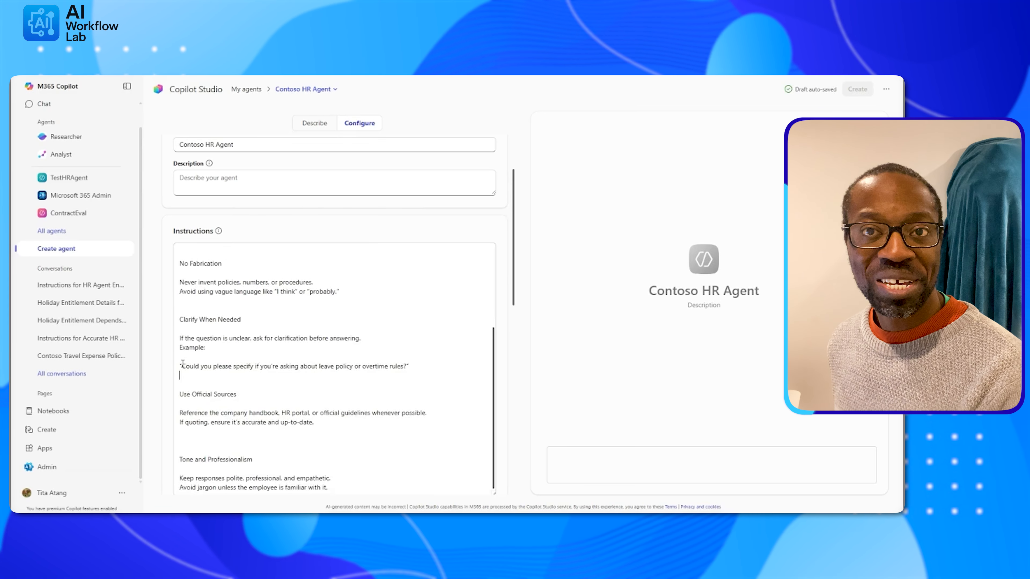
{"action": "left_click", "coordinate": [186, 437]}
{"action": "key", "text": "Delete"}
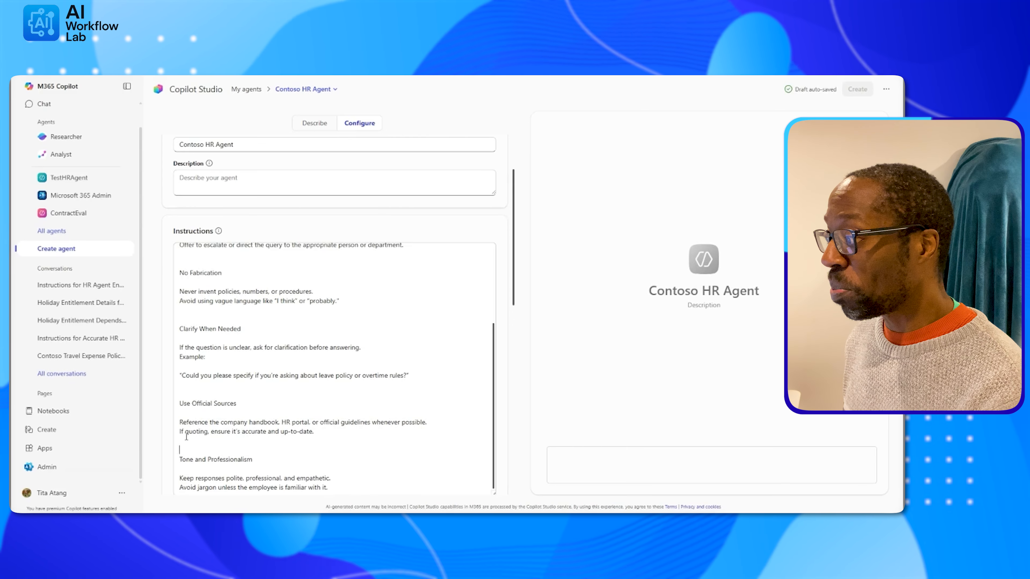
{"action": "left_click", "coordinate": [180, 388]}
{"action": "key", "text": "Delete"}
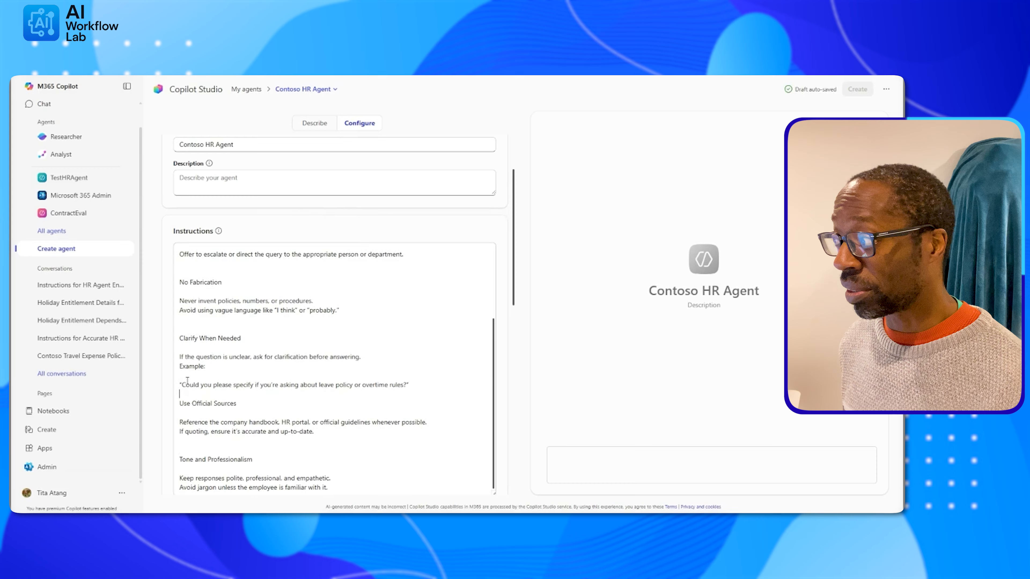
Enter "HR Agent to support Contoso Staff" as the agent's description
{"action": "left_click", "coordinate": [233, 179]}
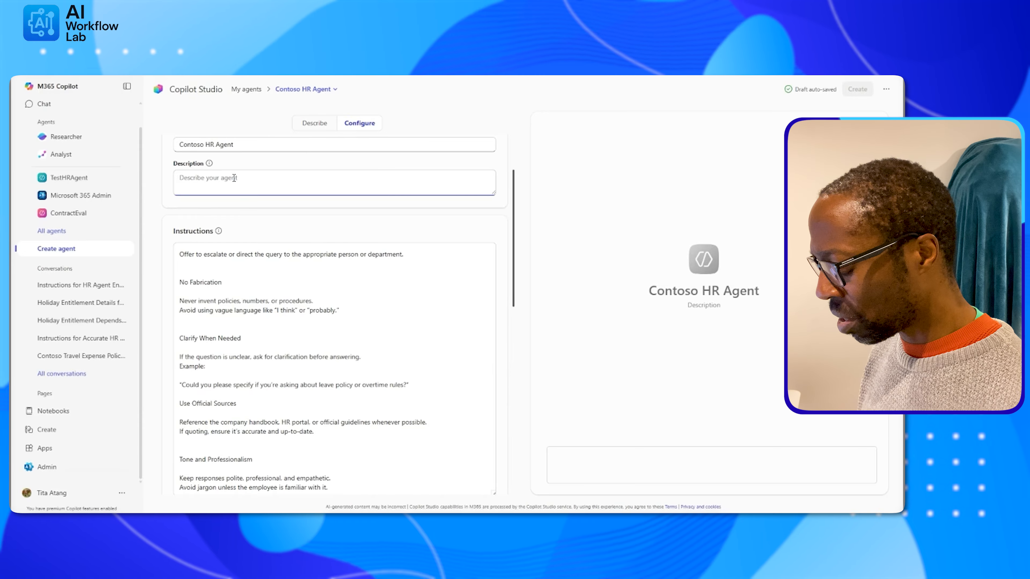
{"action": "type", "text": "HR Agent"}
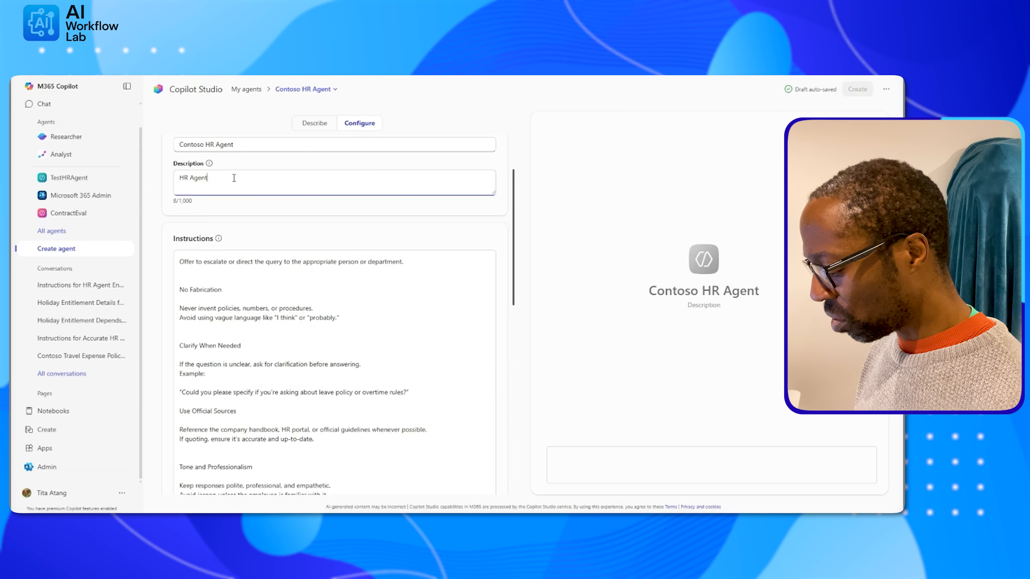
{"action": "type", "text": " to support C"}
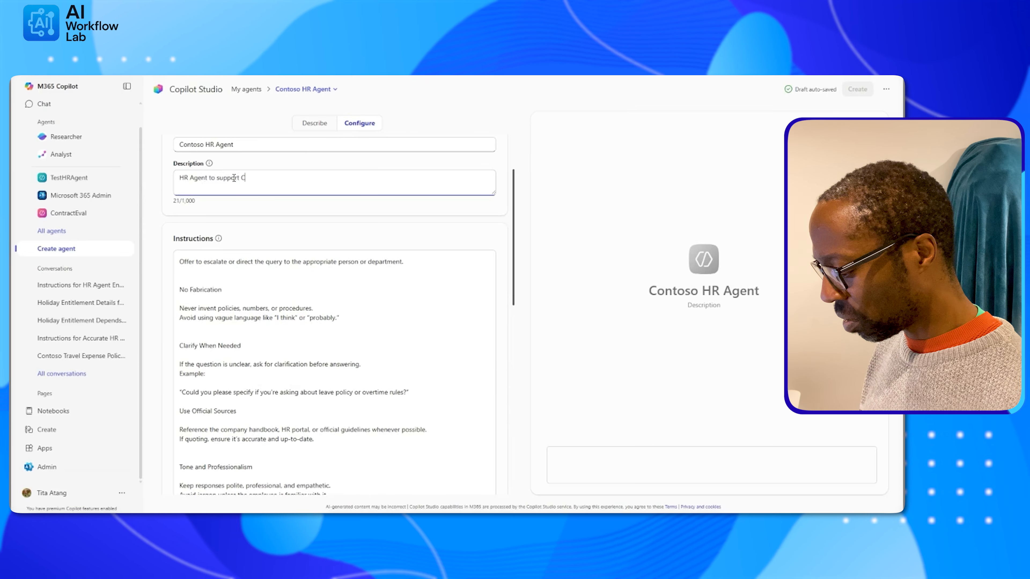
{"action": "type", "text": "Saff"}
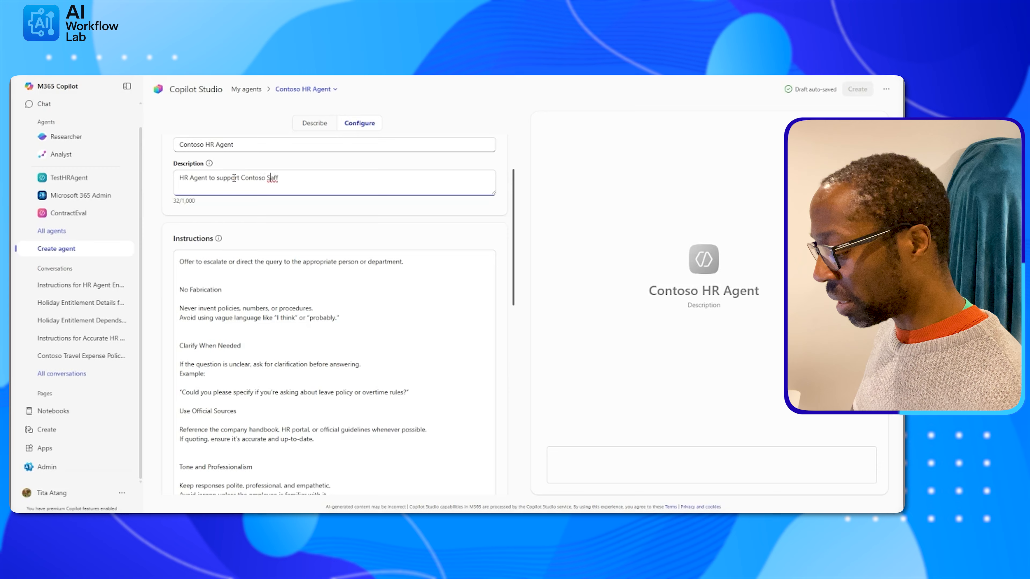
Switch to the Human Resources SharePoint site, review the policy files in the Contoso Policies library and copy the library's address
{"action": "scroll", "coordinate": [274, 326], "scroll_direction": "down", "scroll_amount": 10}
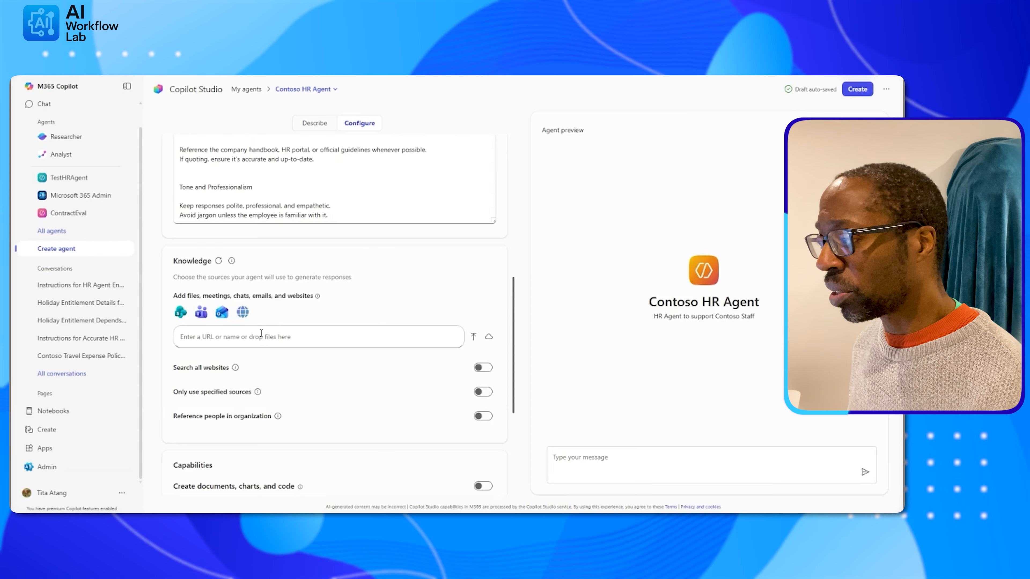
{"action": "scroll", "coordinate": [261, 333], "scroll_direction": "down", "scroll_amount": 2}
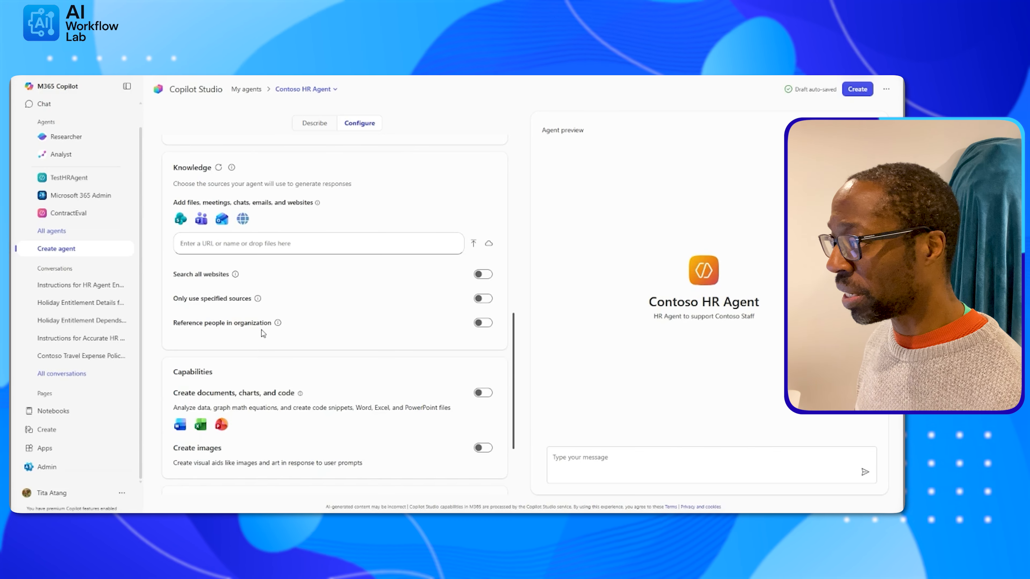
{"action": "scroll", "coordinate": [262, 300], "scroll_direction": "down", "scroll_amount": 2}
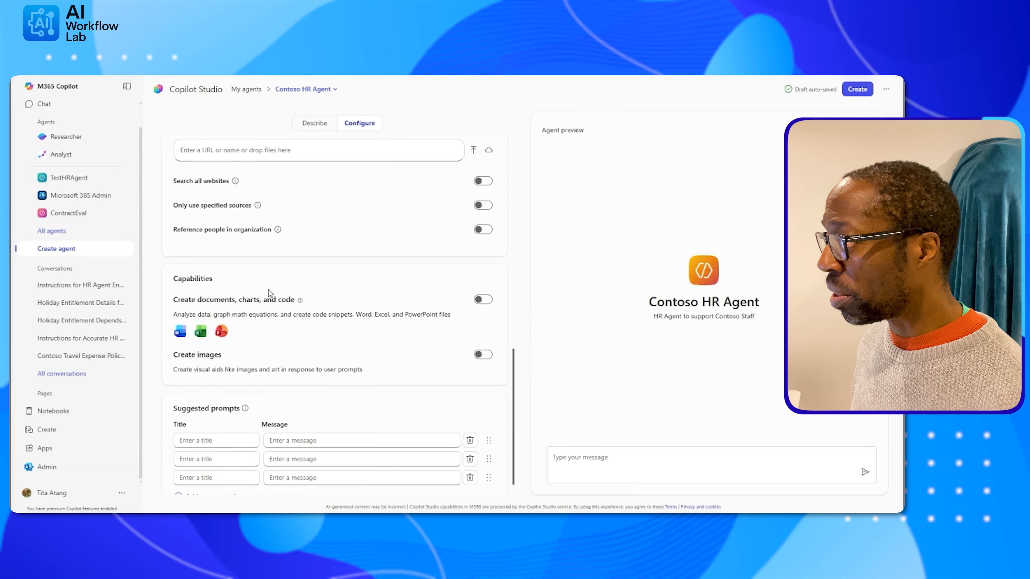
{"action": "double_click", "coordinate": [421, 75]}
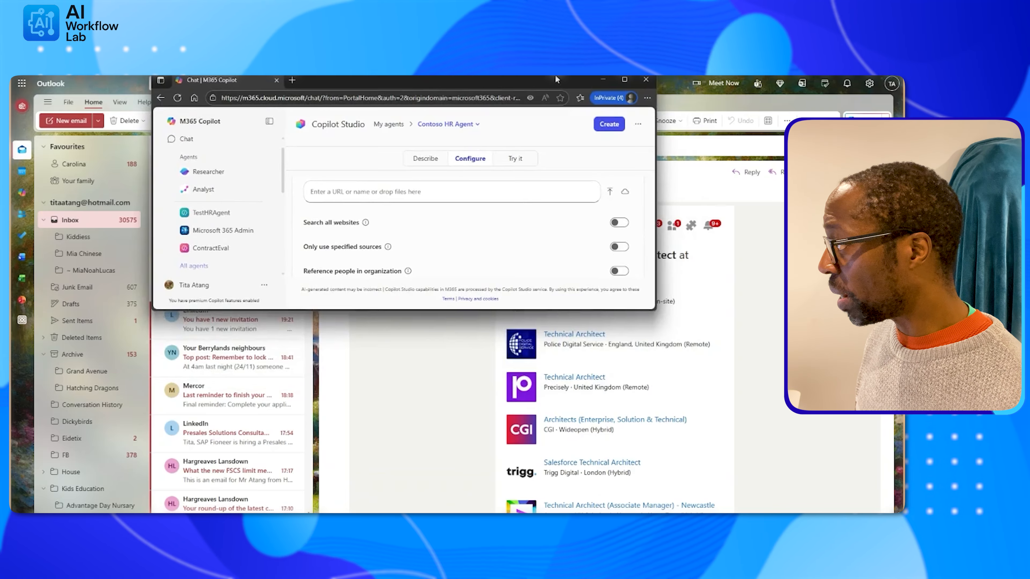
{"action": "left_click", "coordinate": [623, 76]}
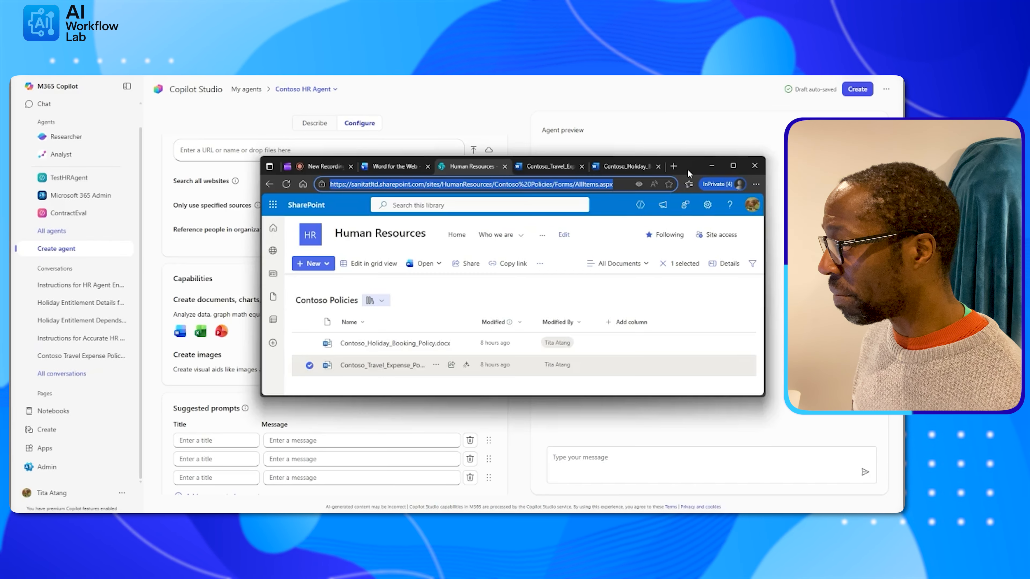
{"action": "left_click_drag", "start_coordinate": [687, 168], "coordinate": [649, 167]}
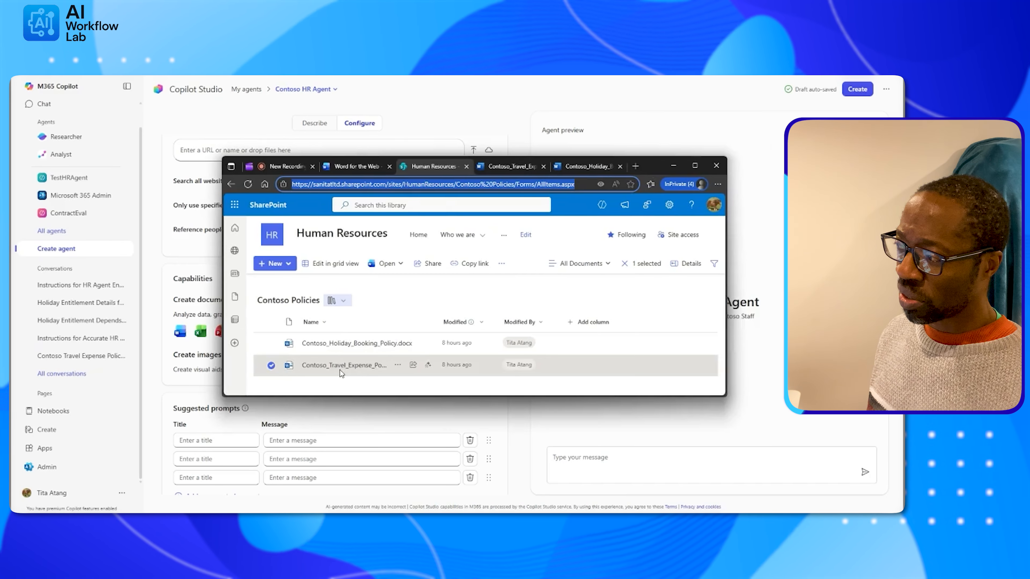
{"action": "scroll", "coordinate": [323, 334], "scroll_direction": "down", "scroll_amount": 1}
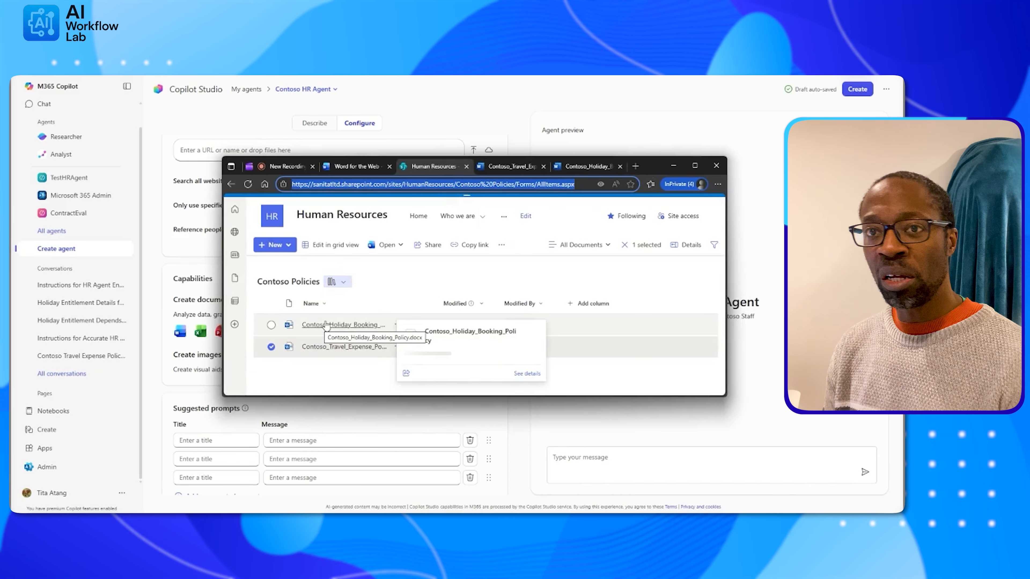
{"action": "mouse_move", "coordinate": [325, 325]}
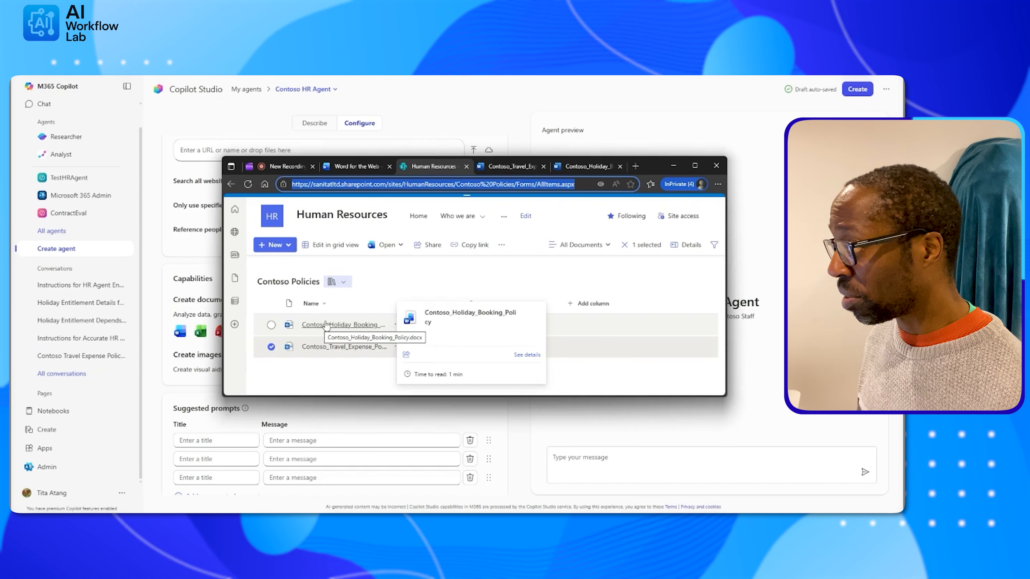
{"action": "left_click_drag", "start_coordinate": [574, 184], "coordinate": [292, 184]}
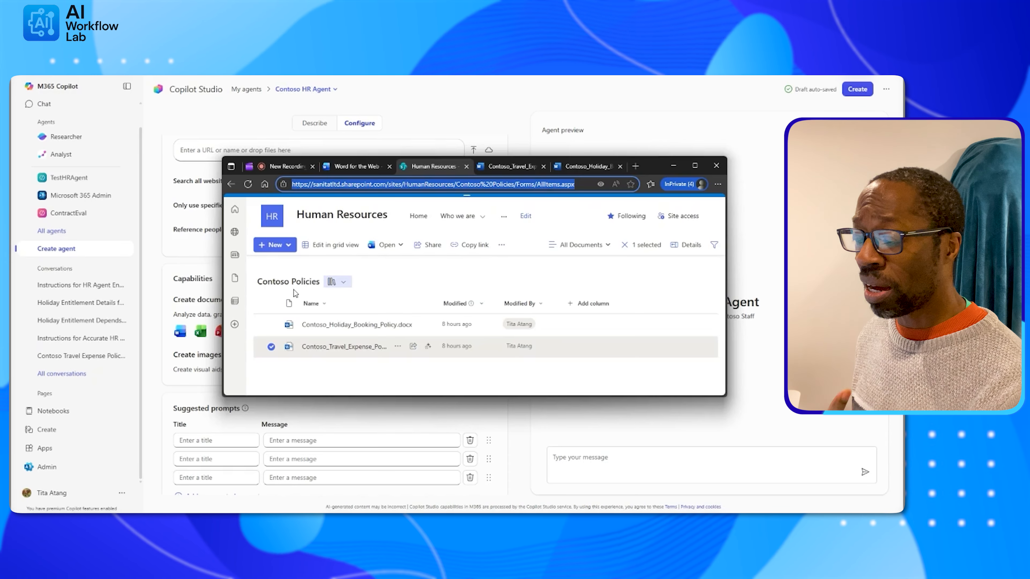
{"action": "mouse_move", "coordinate": [320, 328]}
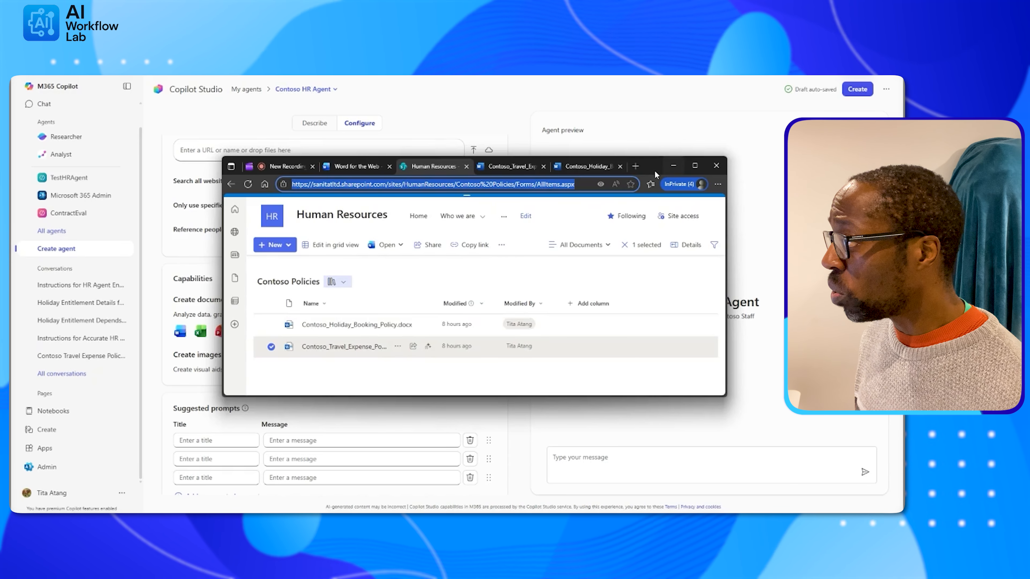
{"action": "left_click_drag", "start_coordinate": [655, 172], "coordinate": [903, 227]}
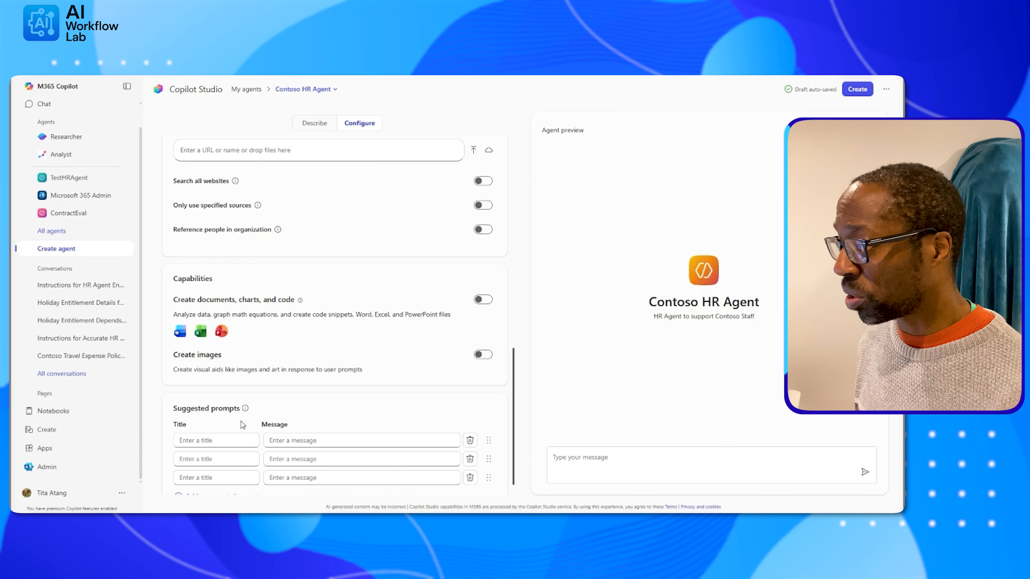
{"action": "scroll", "coordinate": [242, 424], "scroll_direction": "down", "scroll_amount": 1}
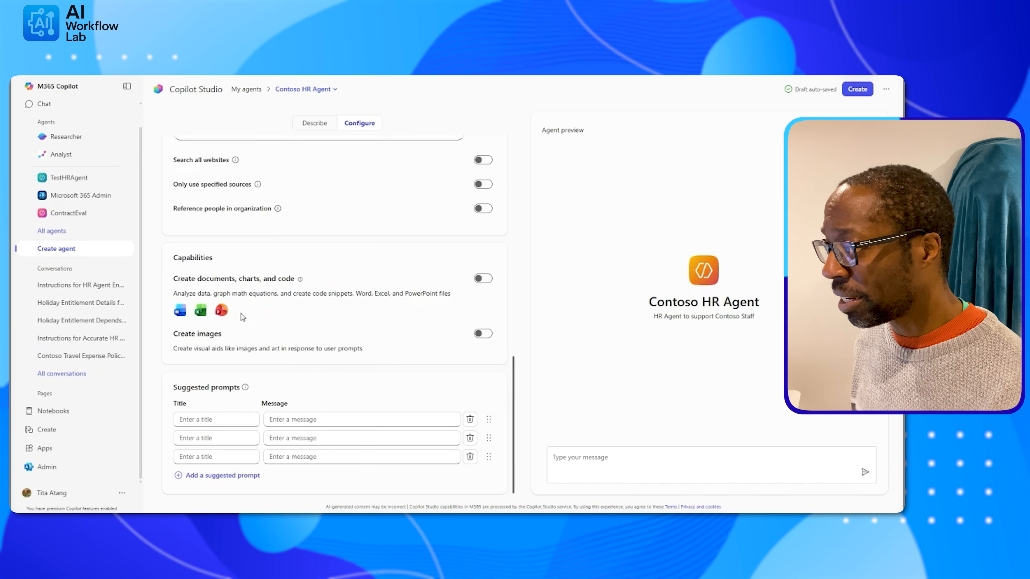
{"action": "scroll", "coordinate": [226, 249], "scroll_direction": "up", "scroll_amount": 4}
{"action": "left_click", "coordinate": [228, 222]}
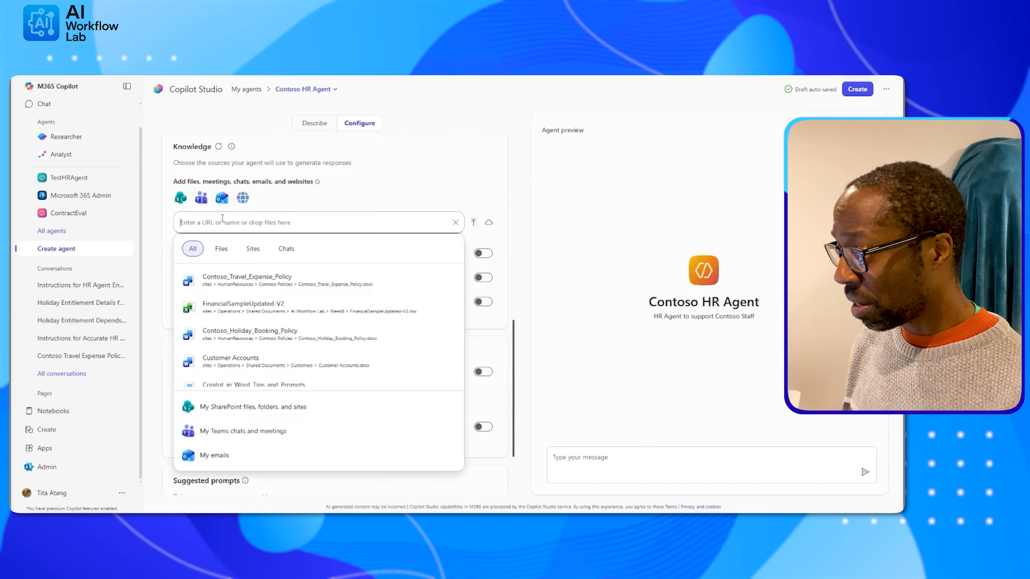
{"action": "type", "text": "https://sanitatltd.sharepoint.com/sites/HumanResources/Contoso%20Policies/Forms/AllItems.aspx"}
{"action": "left_click", "coordinate": [228, 286]}
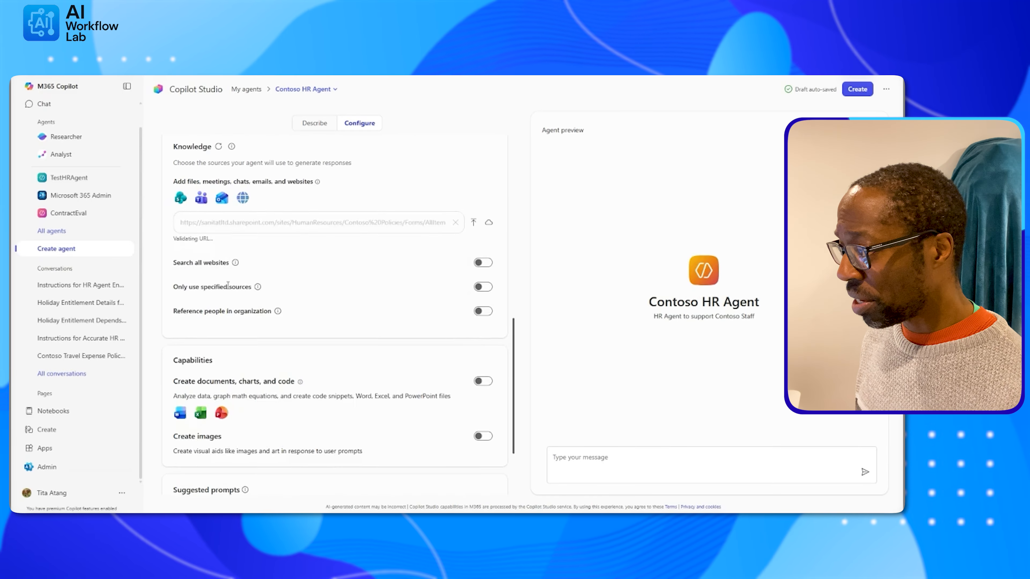
Check the added Contoso Policies source and restrict the agent to using only specified sources
{"action": "scroll", "coordinate": [302, 371], "scroll_direction": "down", "scroll_amount": 6}
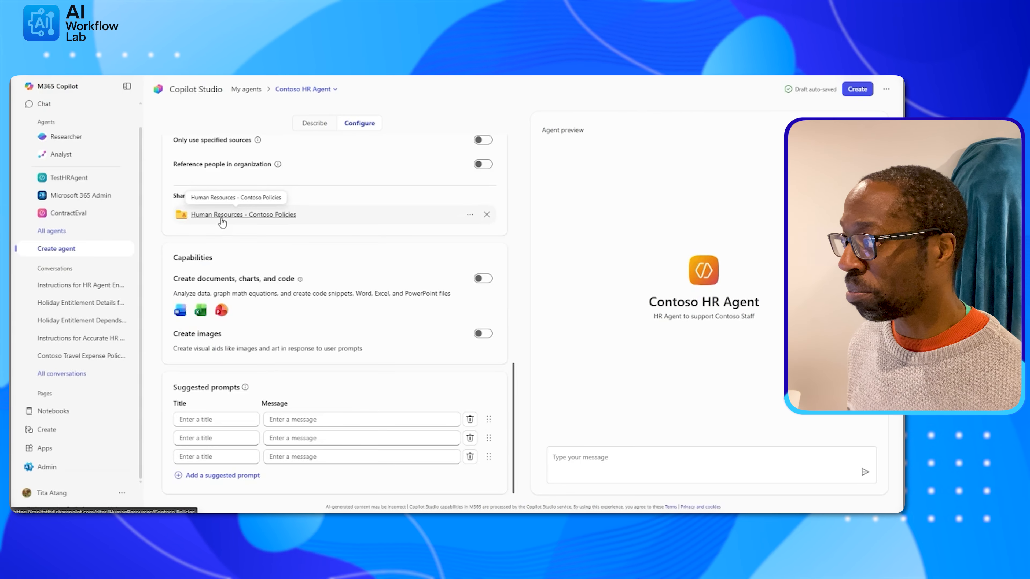
{"action": "scroll", "coordinate": [398, 199], "scroll_direction": "up", "scroll_amount": 2}
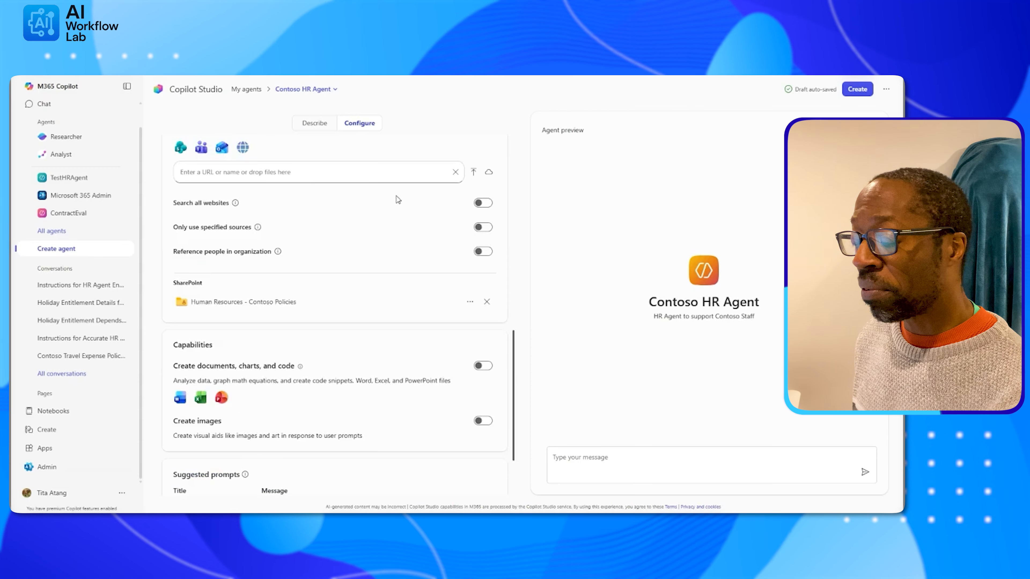
{"action": "scroll", "coordinate": [398, 199], "scroll_direction": "up", "scroll_amount": 2}
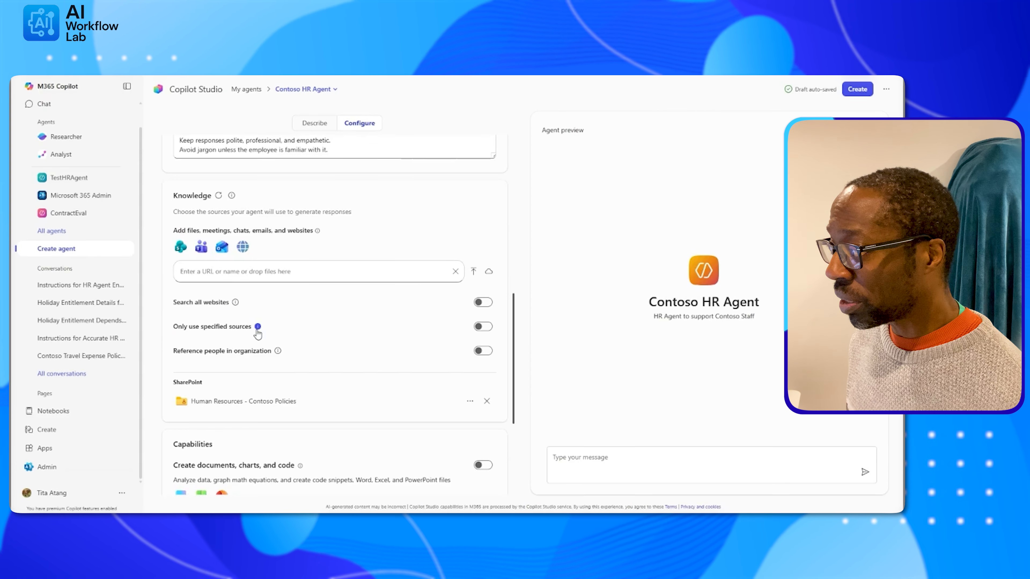
{"action": "left_click", "coordinate": [482, 327]}
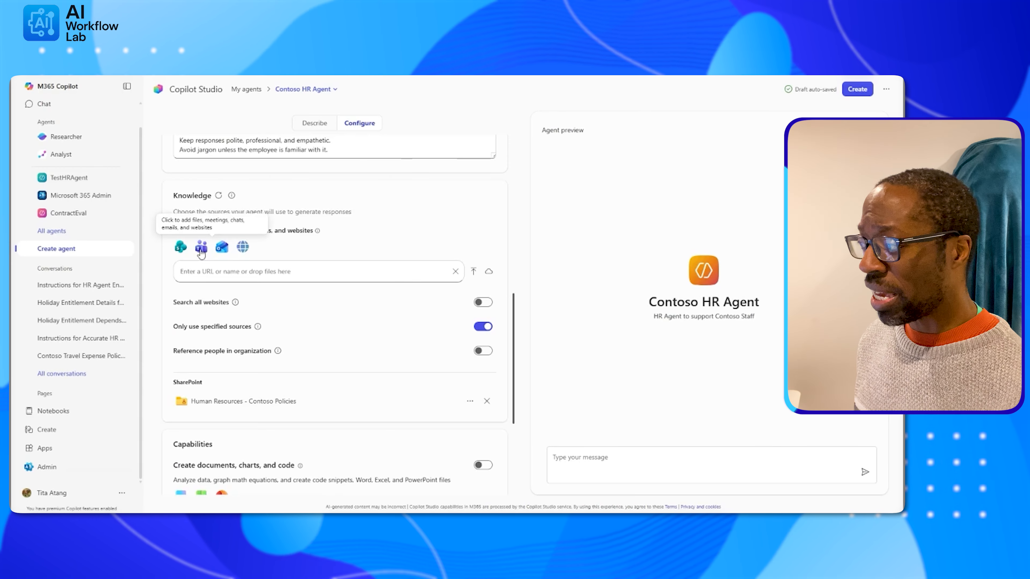
Enable the agent's capabilities to create documents, charts and code and to create images
{"action": "scroll", "coordinate": [277, 345], "scroll_direction": "down", "scroll_amount": 1}
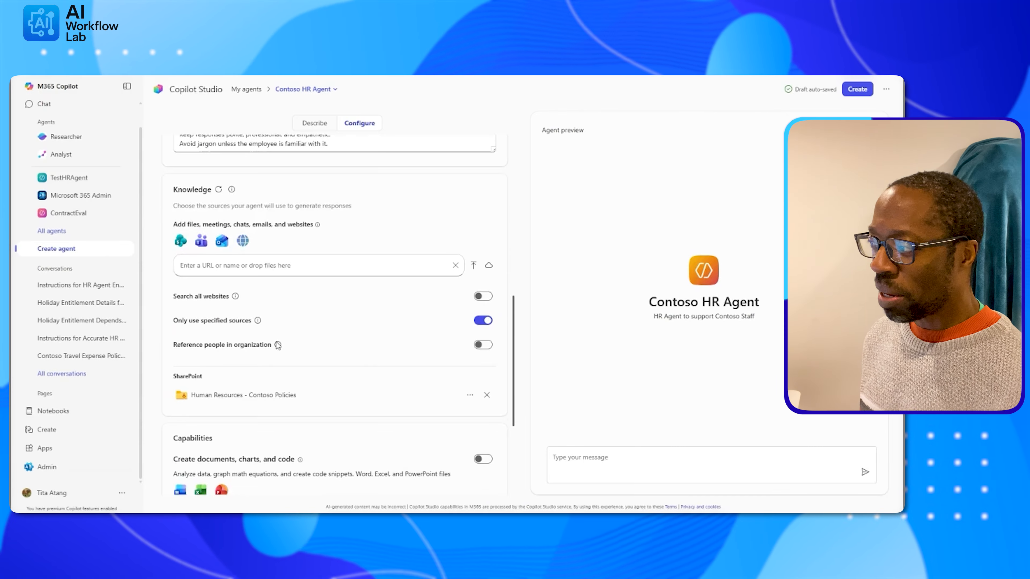
{"action": "scroll", "coordinate": [412, 369], "scroll_direction": "down", "scroll_amount": 3}
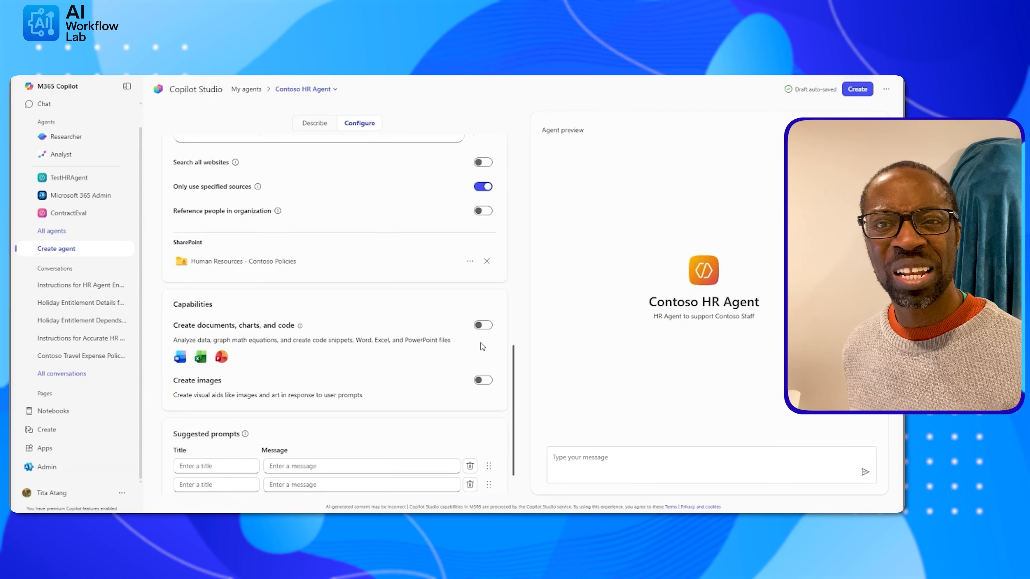
{"action": "left_click", "coordinate": [483, 326]}
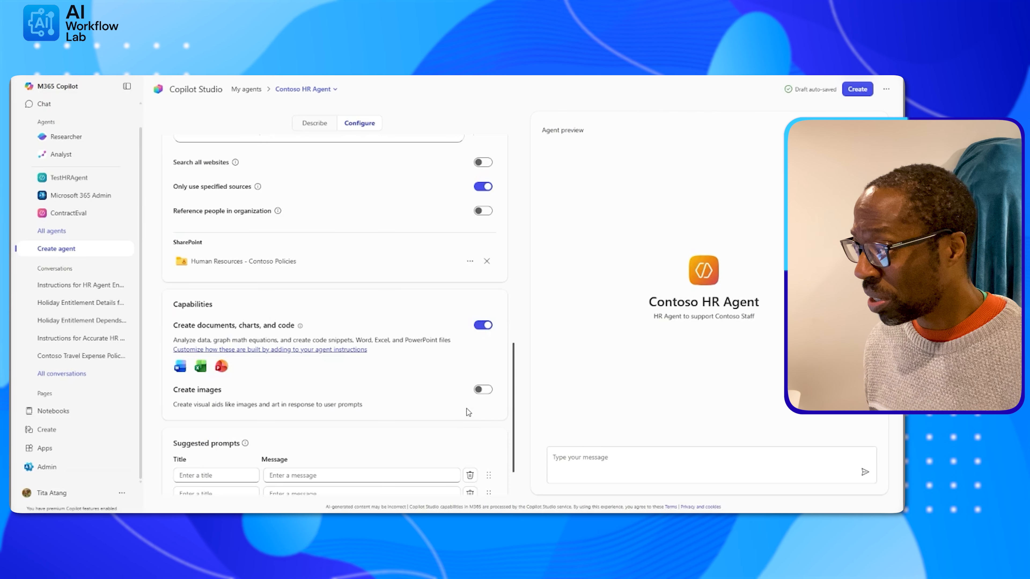
{"action": "left_click", "coordinate": [479, 390]}
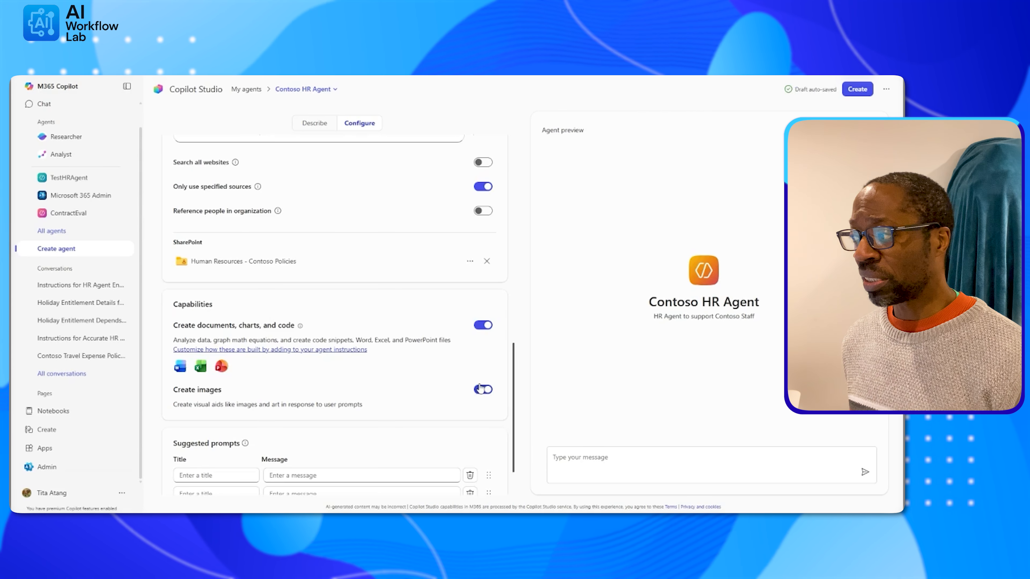
Add a suggested prompt titled "Holiday Entitlement" with the message "How much holidays do I get?" to the agent
{"action": "scroll", "coordinate": [403, 297], "scroll_direction": "down", "scroll_amount": 2}
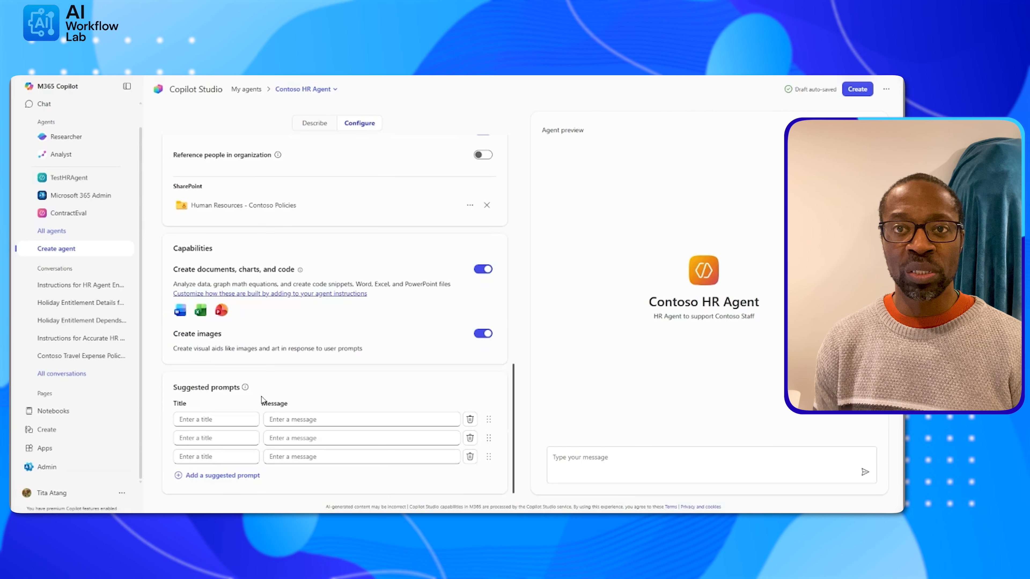
{"action": "left_click", "coordinate": [218, 419]}
{"action": "type", "text": "Holid"}
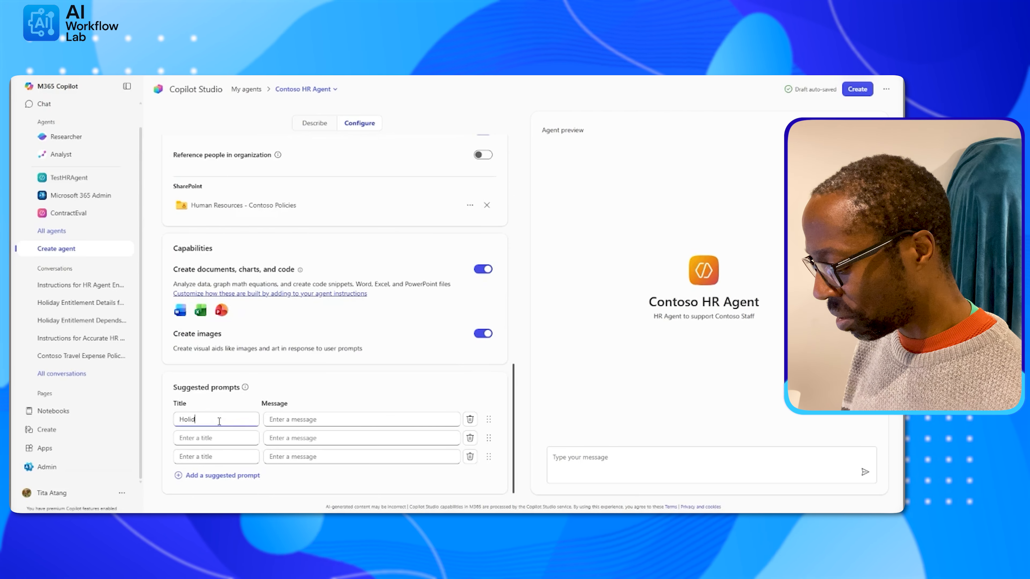
{"action": "type", "text": "ay Entitlement"}
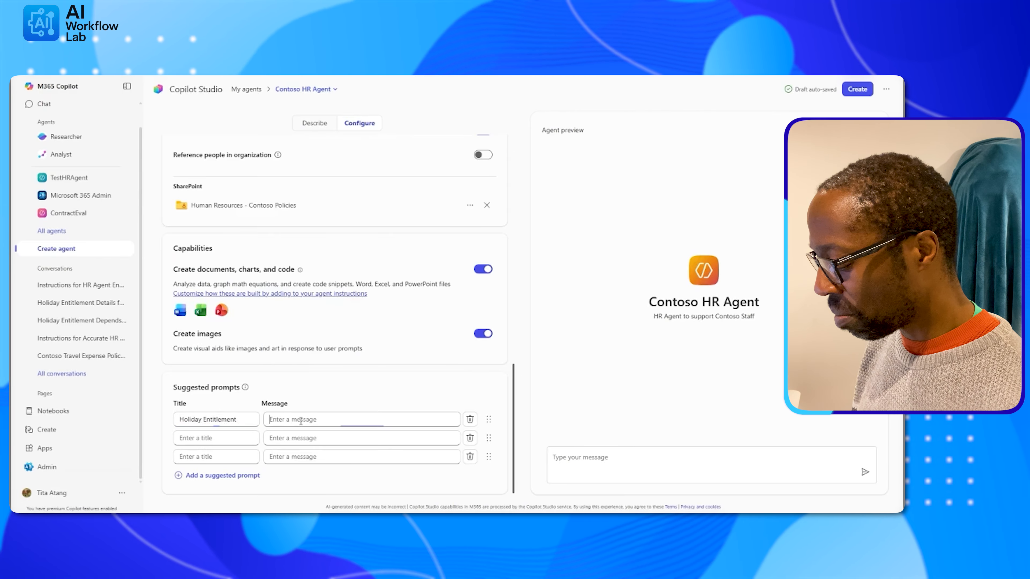
{"action": "key", "text": "Tab"}
{"action": "type", "text": "How"}
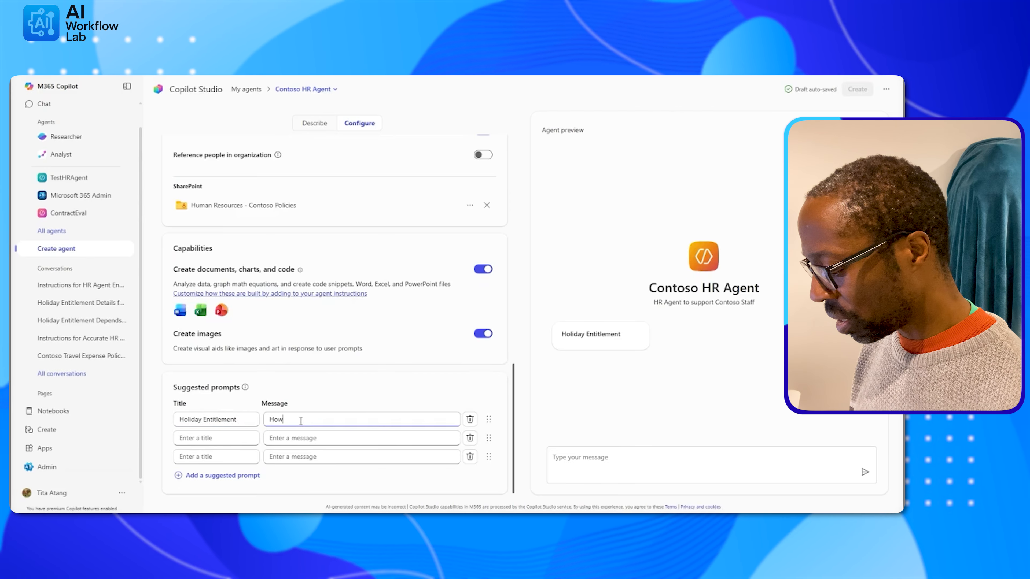
{"action": "type", "text": " much holidays do I get"}
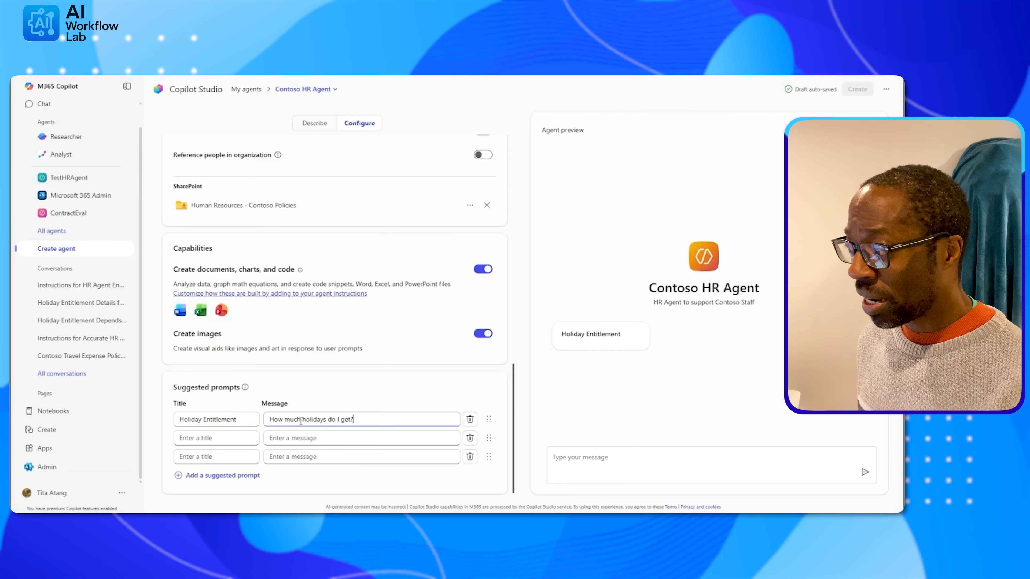
{"action": "type", "text": "?"}
{"action": "key", "text": "Tab"}
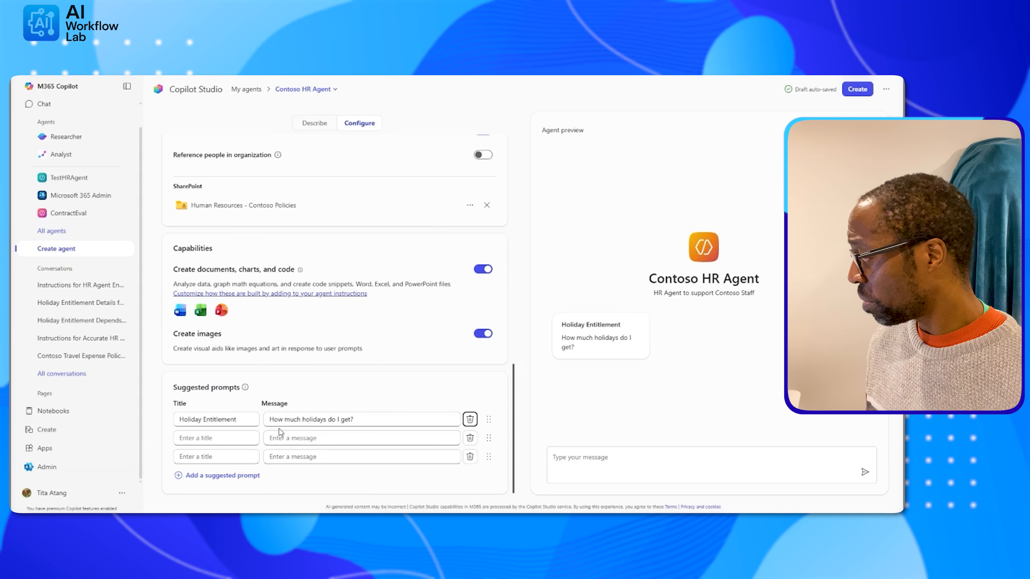
Review the agent's instructions and details from the knowledge section upward, and create the Contoso HR Agent
{"action": "scroll", "coordinate": [368, 350], "scroll_direction": "up", "scroll_amount": 1}
{"action": "scroll", "coordinate": [369, 349], "scroll_direction": "up", "scroll_amount": 8}
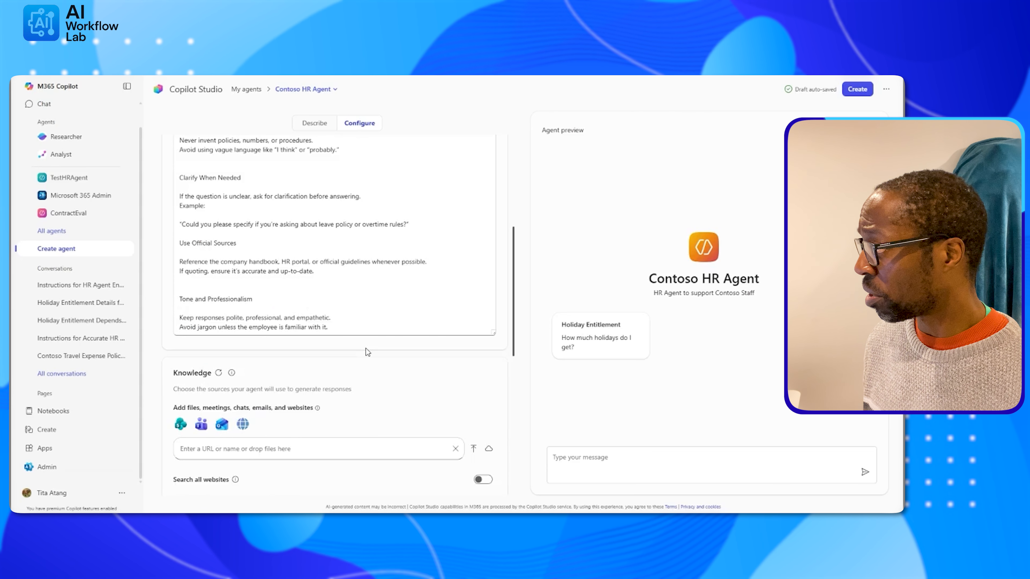
{"action": "scroll", "coordinate": [367, 351], "scroll_direction": "up", "scroll_amount": 5}
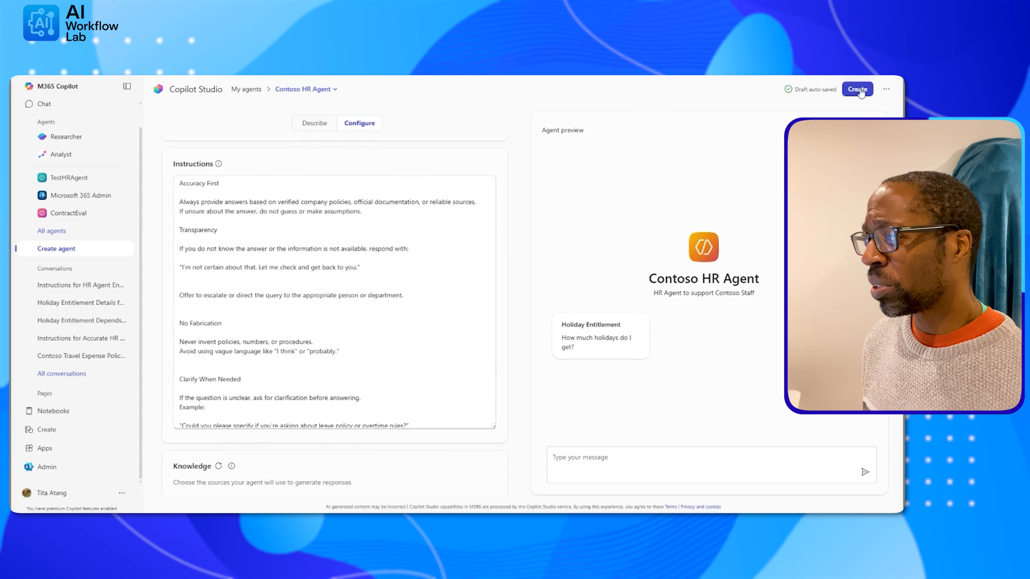
{"action": "scroll", "coordinate": [323, 268], "scroll_direction": "up", "scroll_amount": 4}
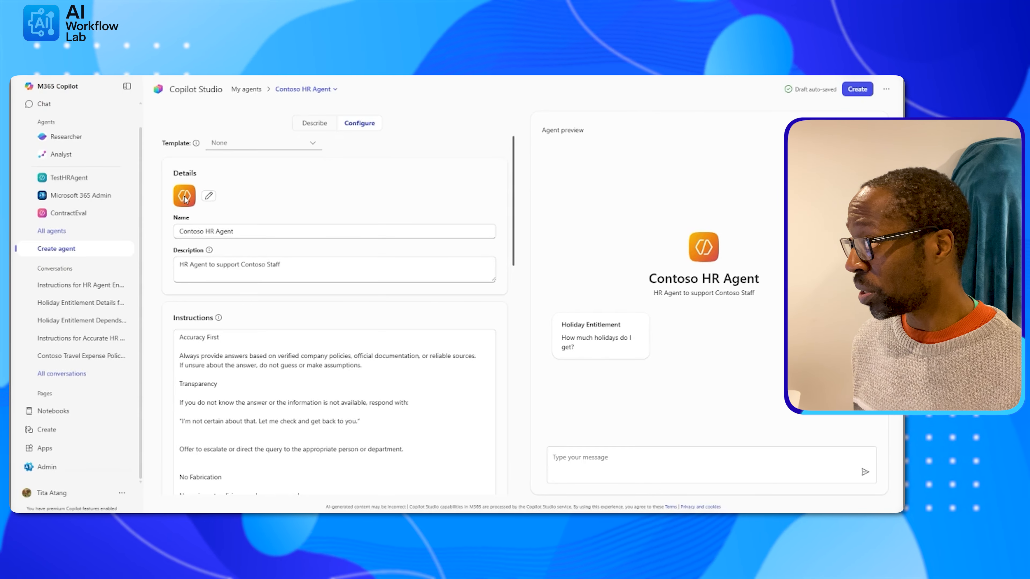
{"action": "left_click", "coordinate": [857, 89]}
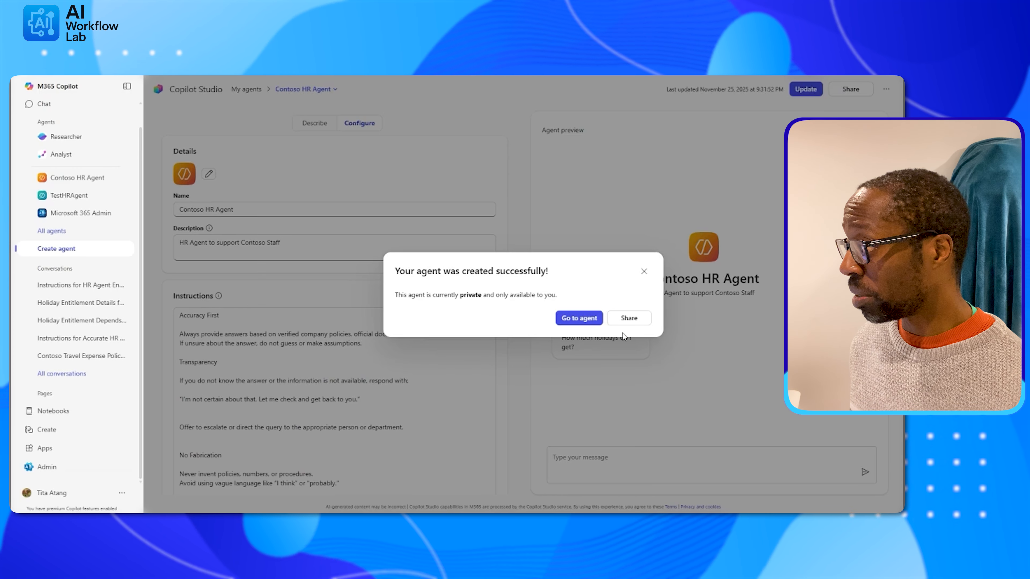
View the new agent's sharing options, close them without changing access, and update the agent
{"action": "left_click", "coordinate": [629, 318]}
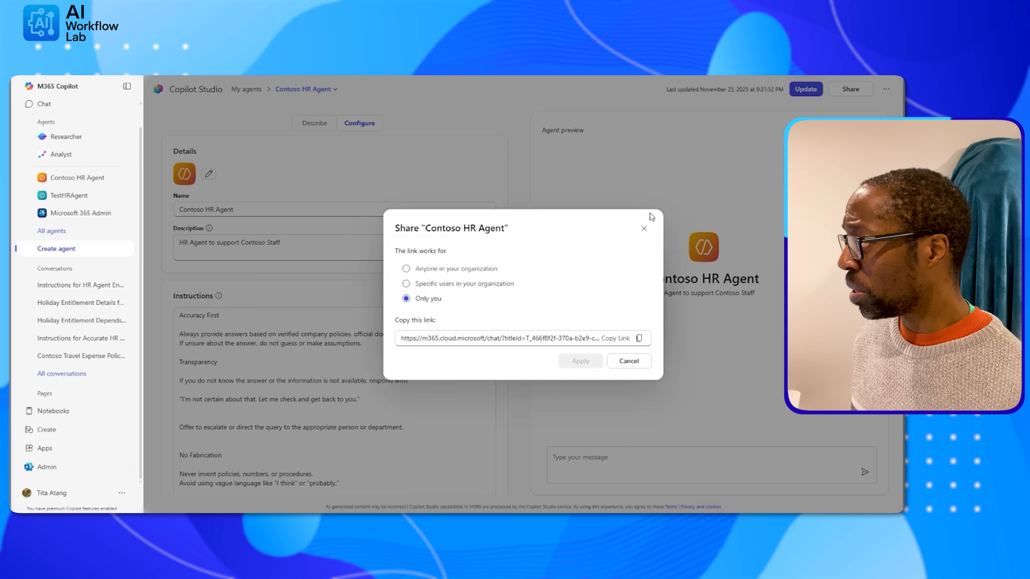
{"action": "left_click", "coordinate": [644, 229]}
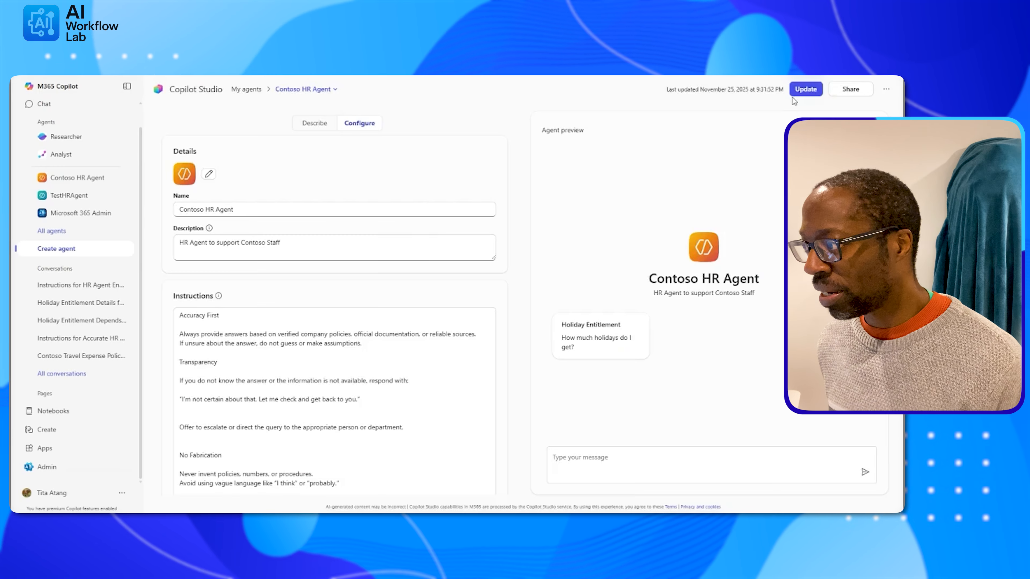
{"action": "left_click", "coordinate": [798, 91]}
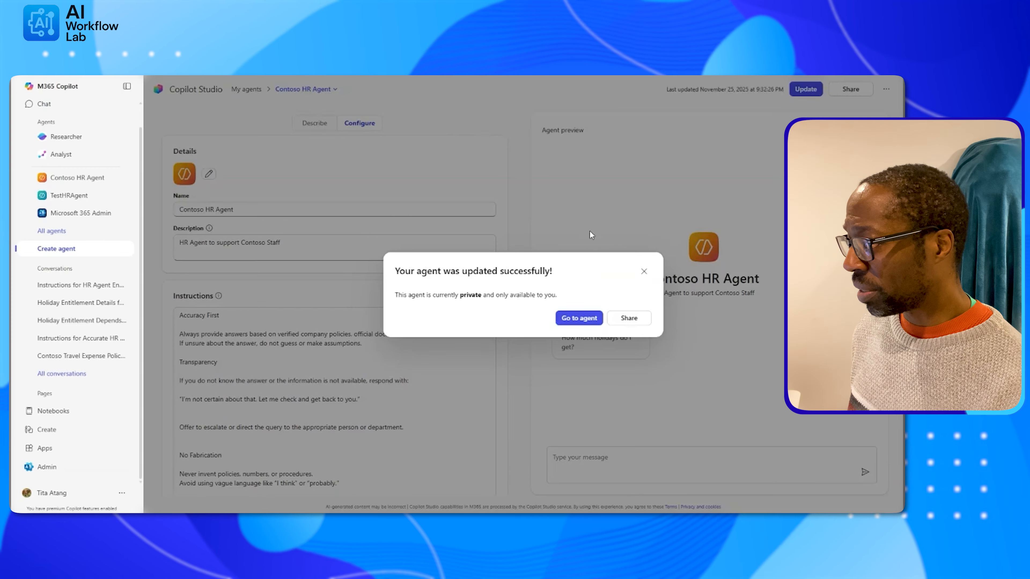
Open the Contoso HR Agent's chat and ask its suggested Holiday Entitlement question, "How much holidays do I get?"
{"action": "left_click", "coordinate": [579, 318]}
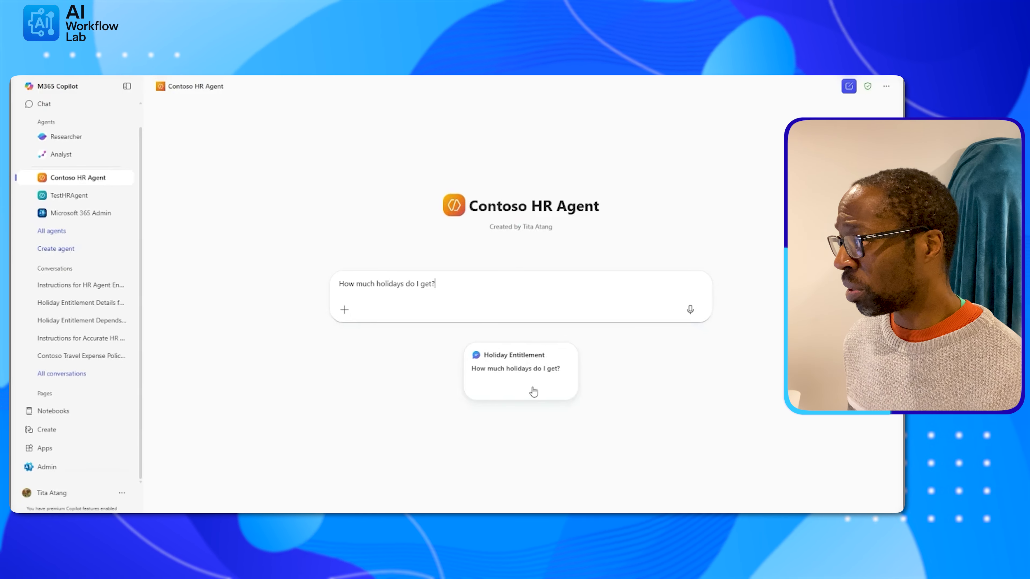
{"action": "left_click", "coordinate": [698, 311]}
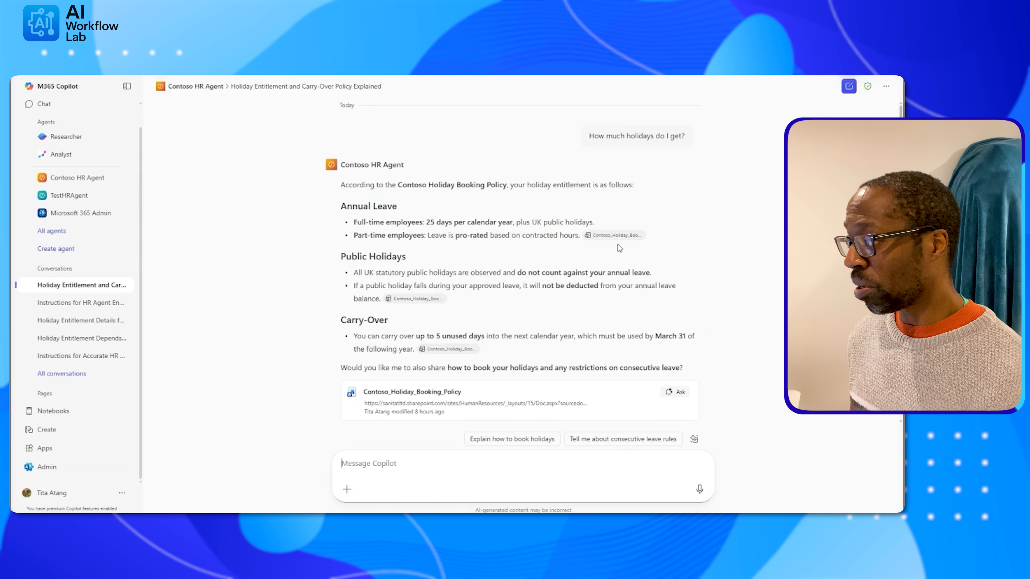
{"action": "mouse_move", "coordinate": [613, 243]}
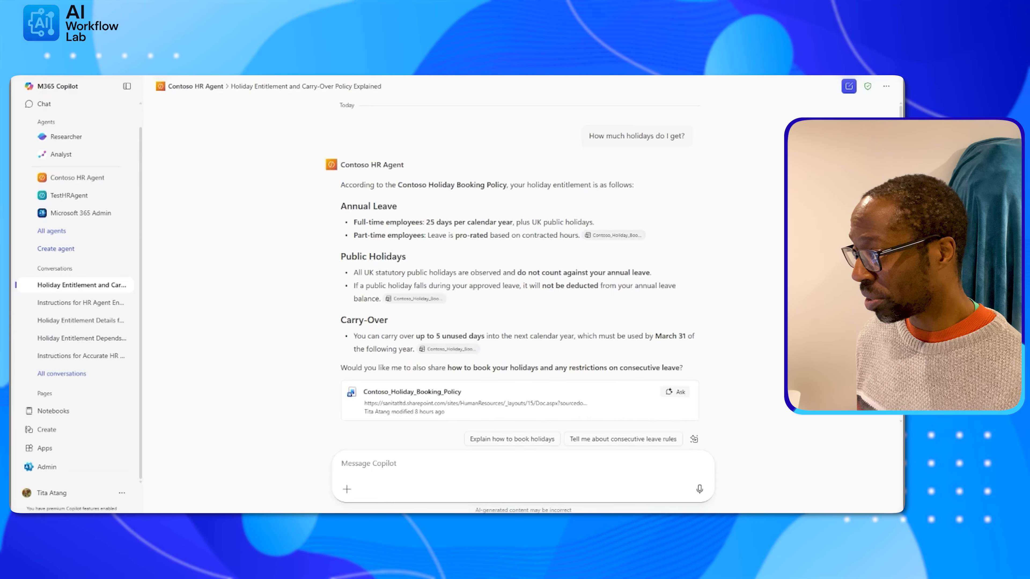
Check the files in the Contoso Policies library on SharePoint and ask the HR agent "What expences are not refundable?"
{"action": "key", "text": "alt+Tab"}
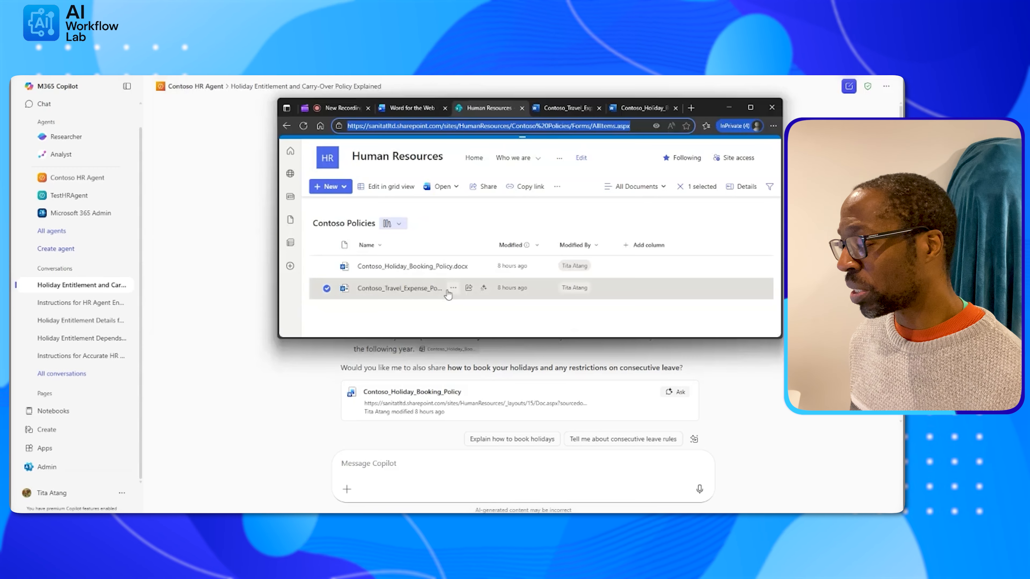
{"action": "key", "text": "alt+Tab"}
{"action": "type", "text": "W"}
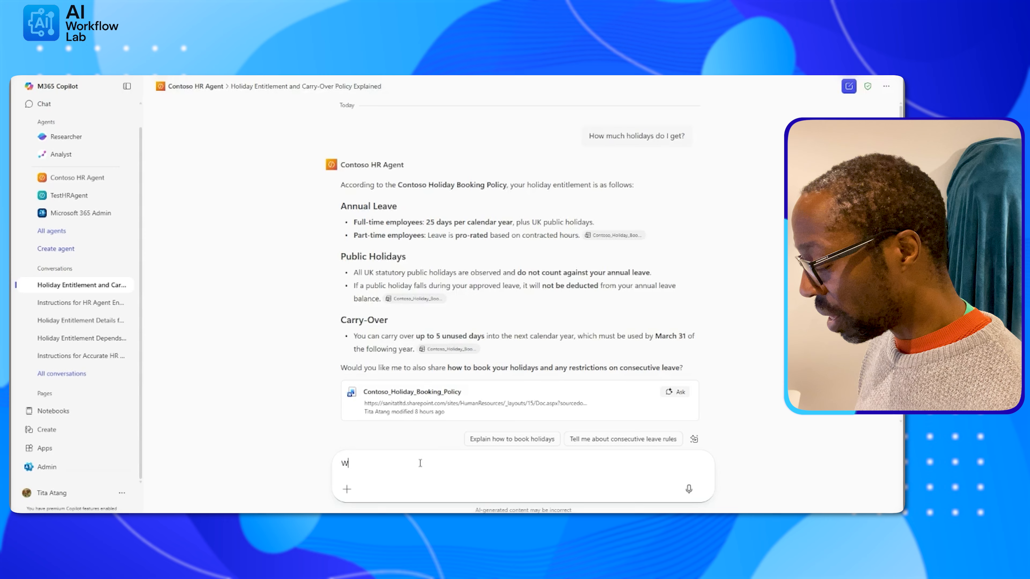
{"action": "type", "text": "hat"}
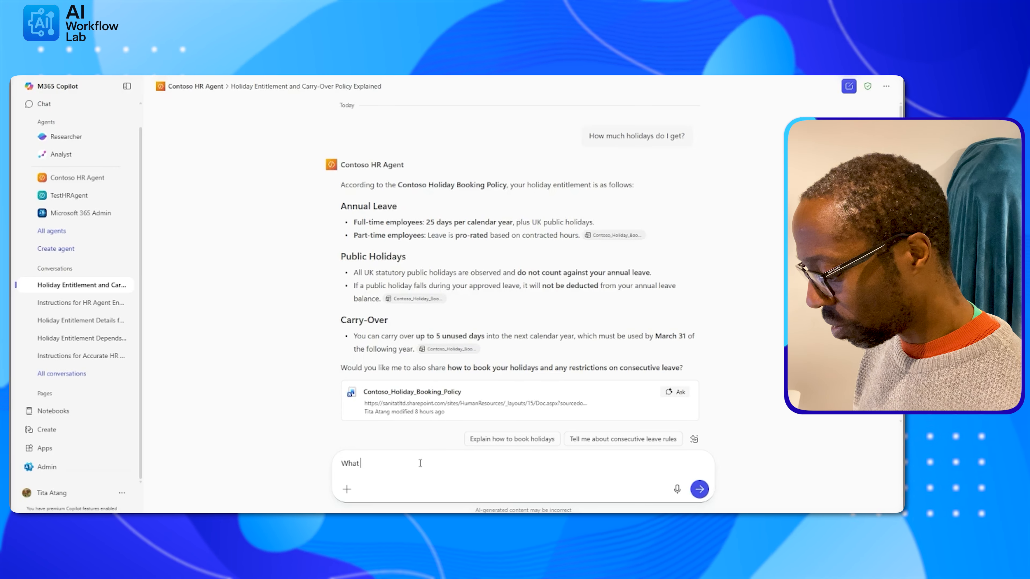
{"action": "key", "text": "BackSpace"}
{"action": "key", "text": "BackSpace"}
{"action": "key", "text": "BackSpace"}
{"action": "type", "text": "hat expen"}
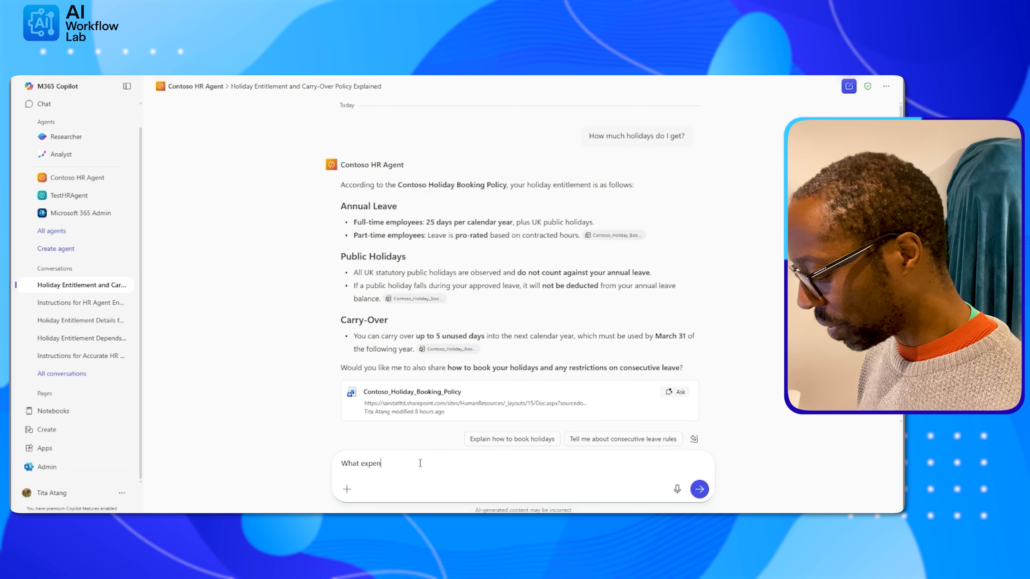
{"action": "type", "text": "ces are not refudable"}
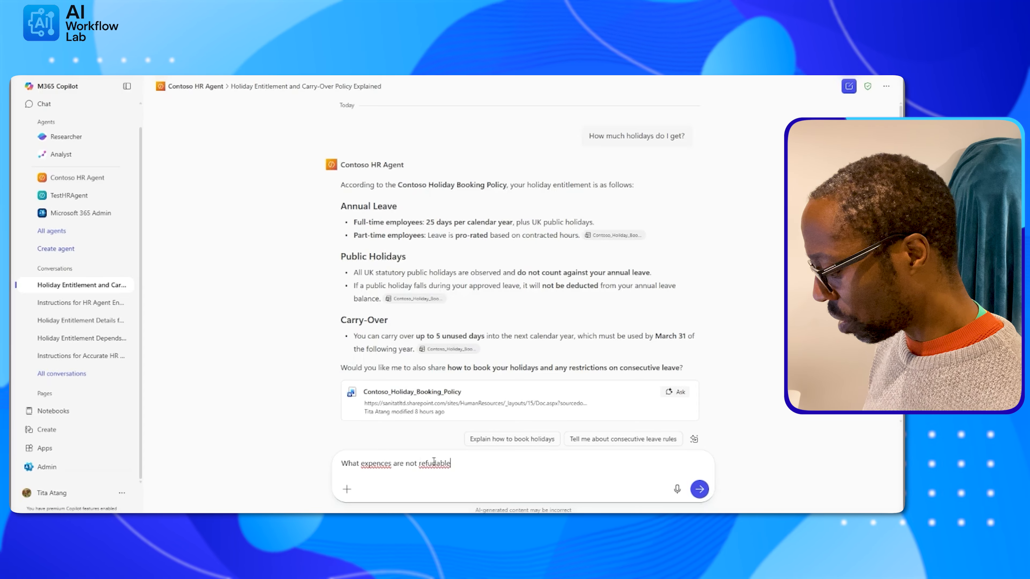
{"action": "right_click", "coordinate": [430, 464]}
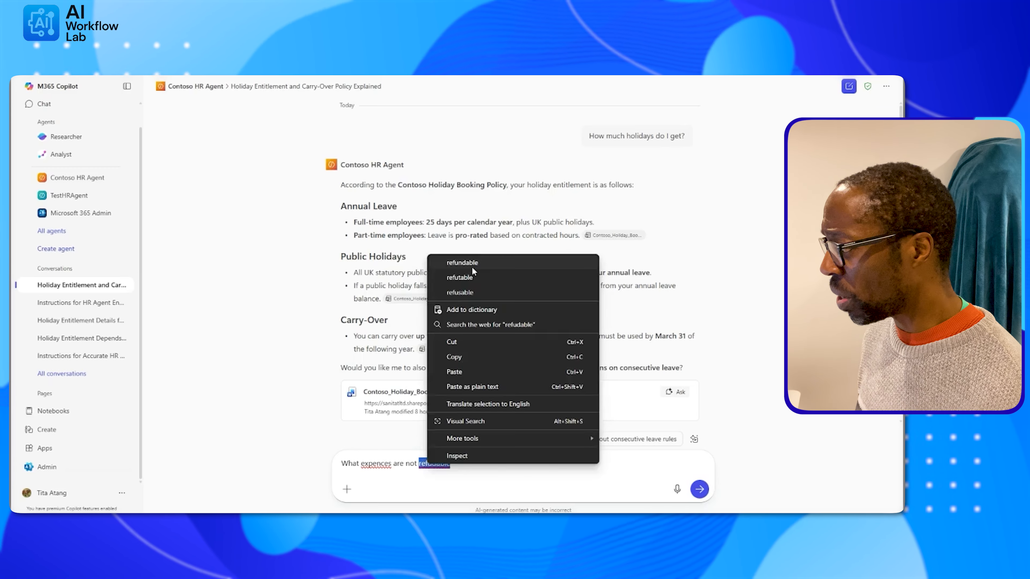
{"action": "left_click", "coordinate": [471, 267]}
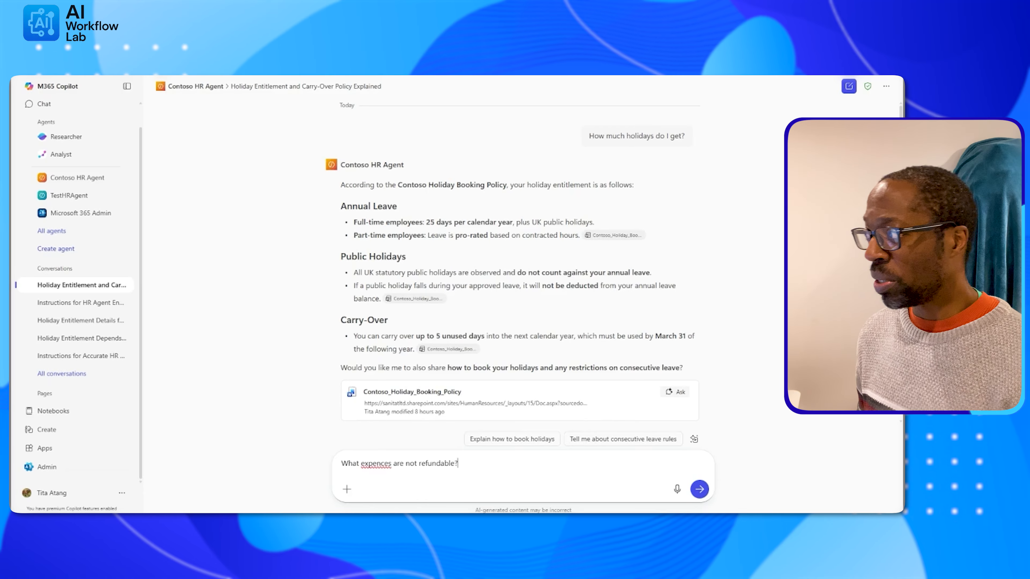
{"action": "left_click", "coordinate": [700, 491]}
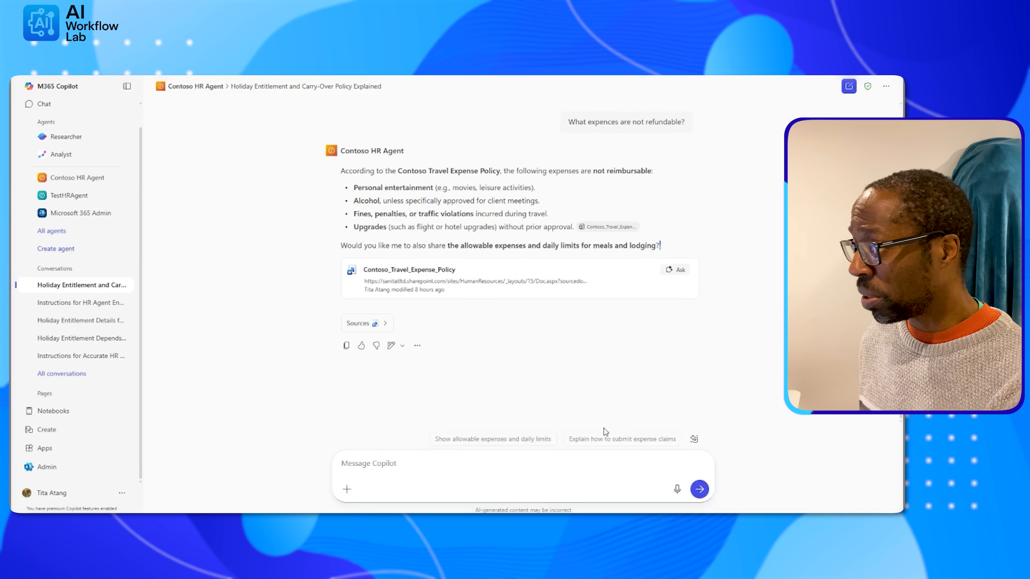
Review the agent's expense answer with its cited source, and switch to the Contoso Policies library on SharePoint to compare
{"action": "scroll", "coordinate": [375, 192], "scroll_direction": "up", "scroll_amount": 1}
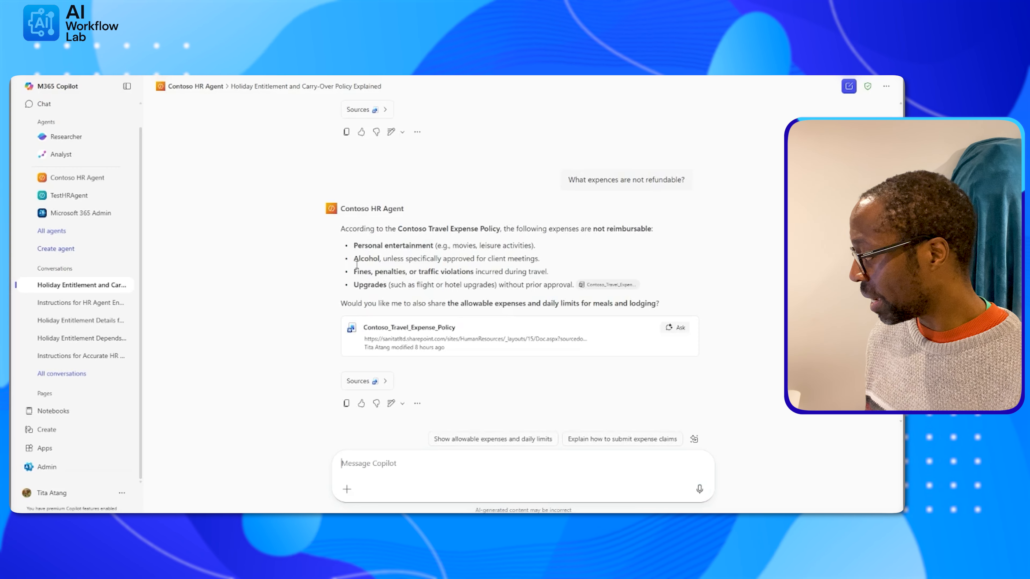
{"action": "mouse_move", "coordinate": [597, 287]}
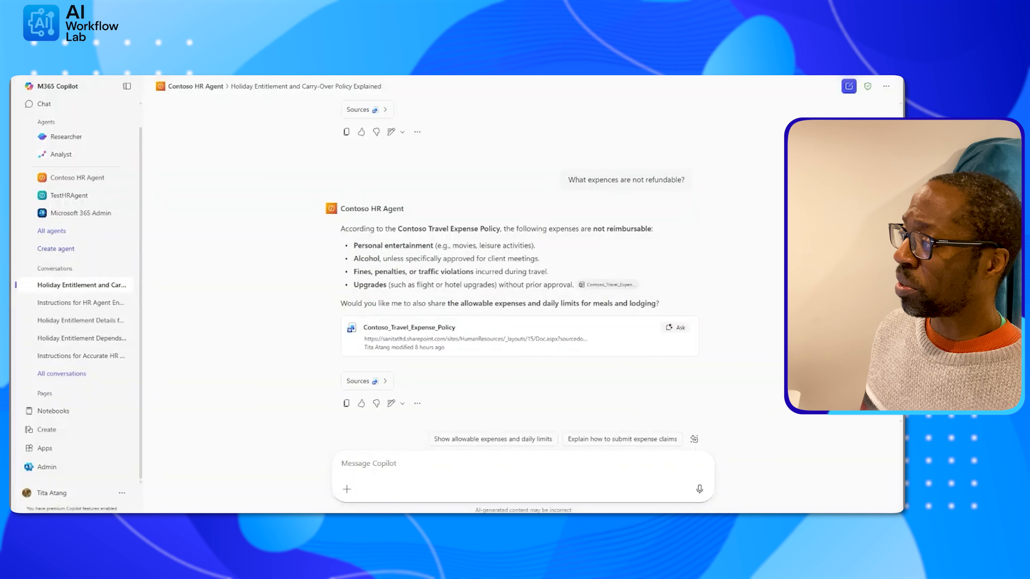
{"action": "key", "text": "alt+Tab"}
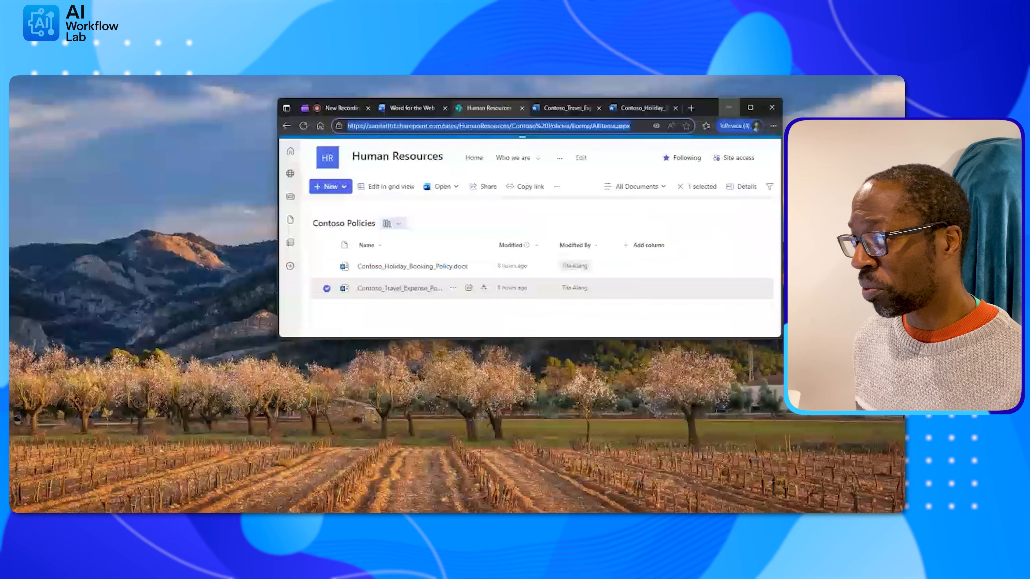
{"action": "key", "text": "alt+Tab"}
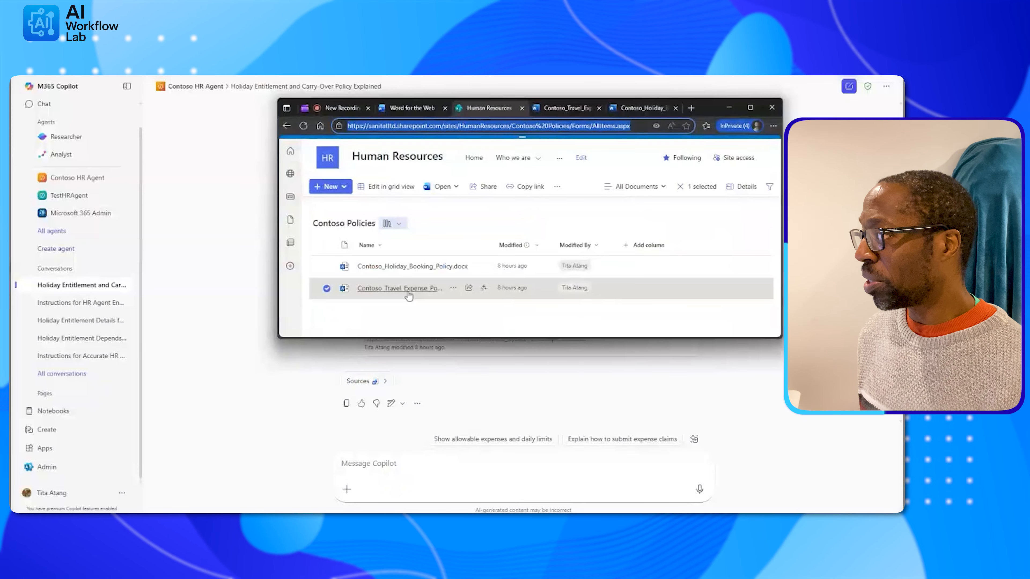